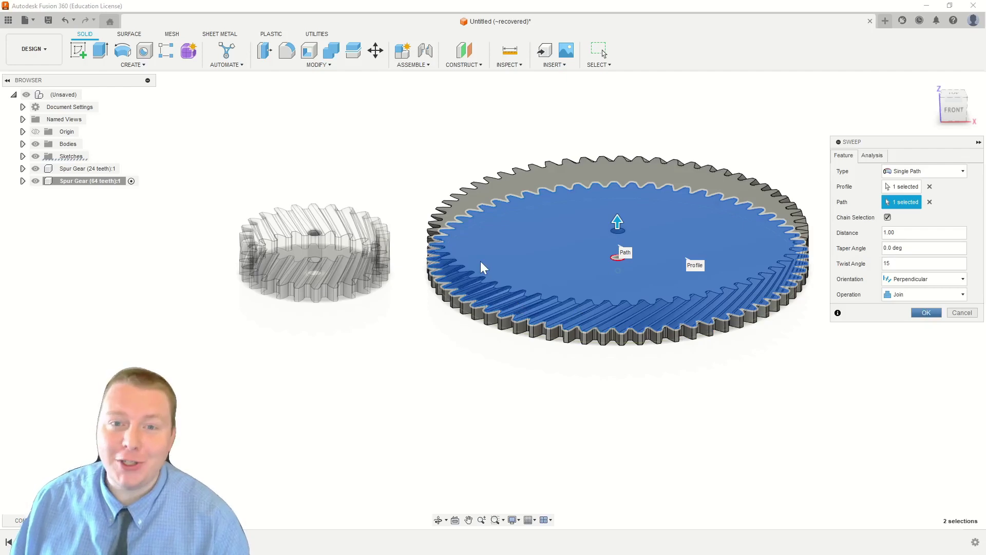
- Complete the joined sweep of the 64-tooth gear's face with a 15-degree twist and inspect the slanted teeth on both gears
key(Return)
shift+middle_drag(399, 264, 477, 315)
scroll(460, 329, up, 5)
click(140, 66)
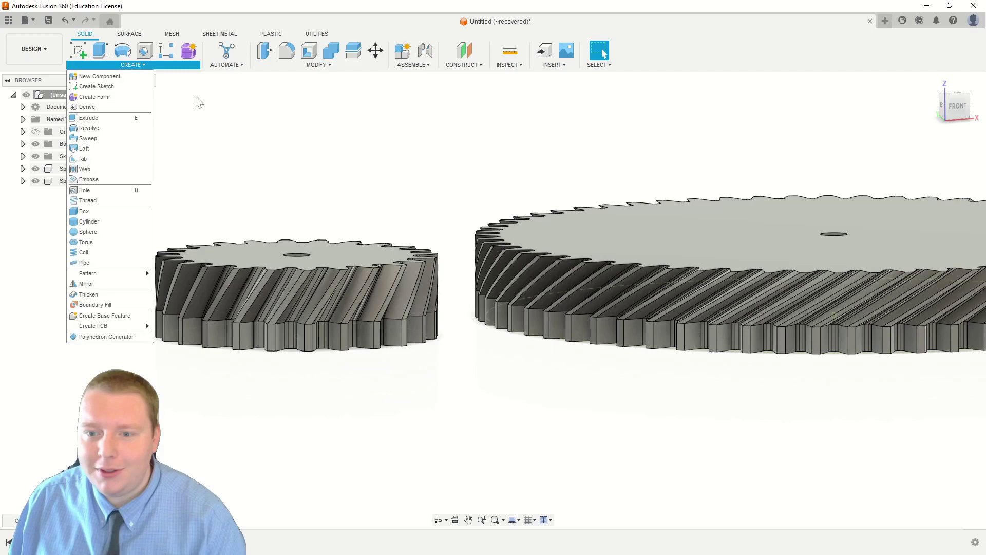
shift+middle_drag(390, 211, 416, 182)
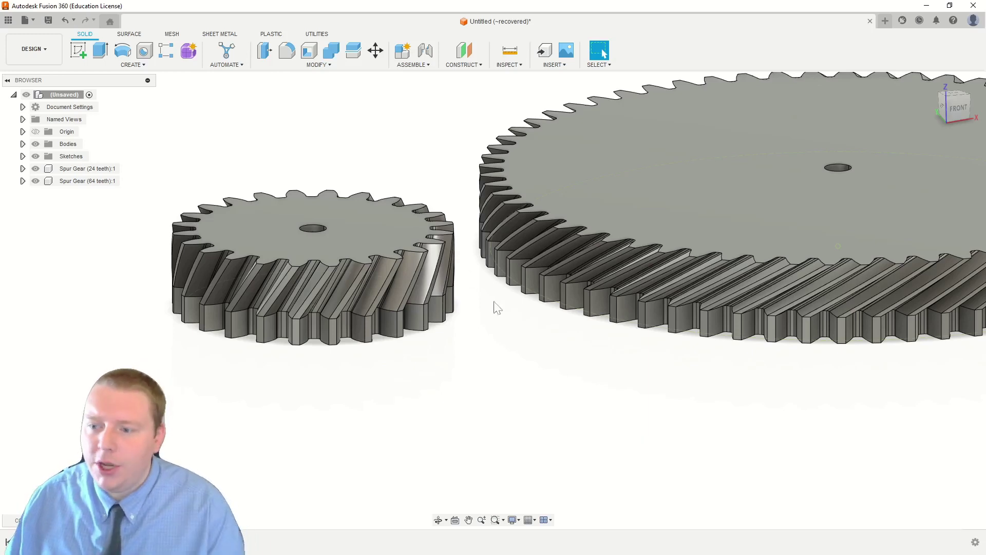
mouse_move(497, 307)
shift+middle_down()
mouse_move(497, 292)
mouse_move(550, 314)
mouse_move(512, 301)
mouse_move(510, 314)
shift+middle_up()
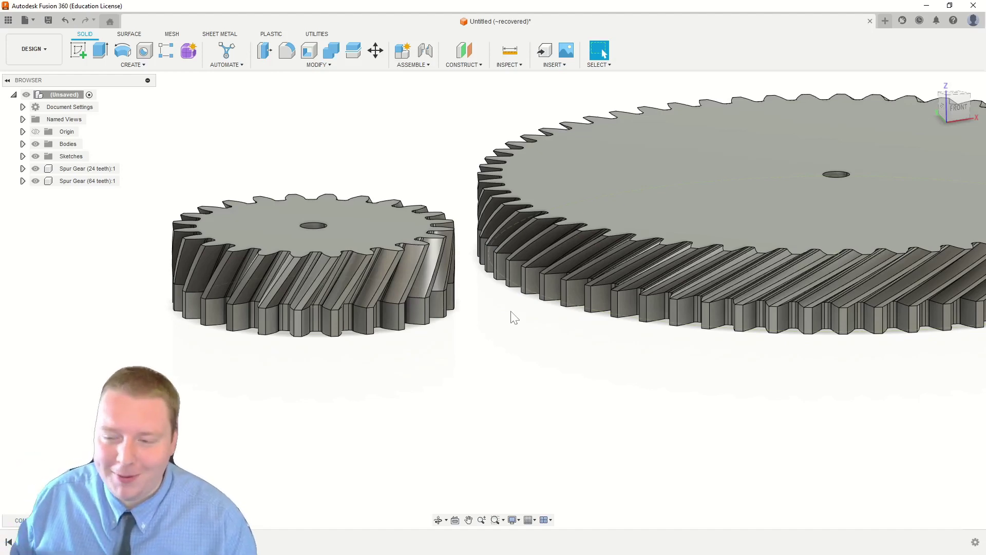
mouse_move(513, 317)
shift+middle_down()
mouse_move(353, 300)
mouse_move(365, 279)
mouse_move(350, 270)
mouse_move(435, 269)
mouse_move(428, 243)
mouse_move(349, 216)
mouse_move(343, 232)
shift+middle_up()
shift+middle_drag(288, 205, 344, 163)
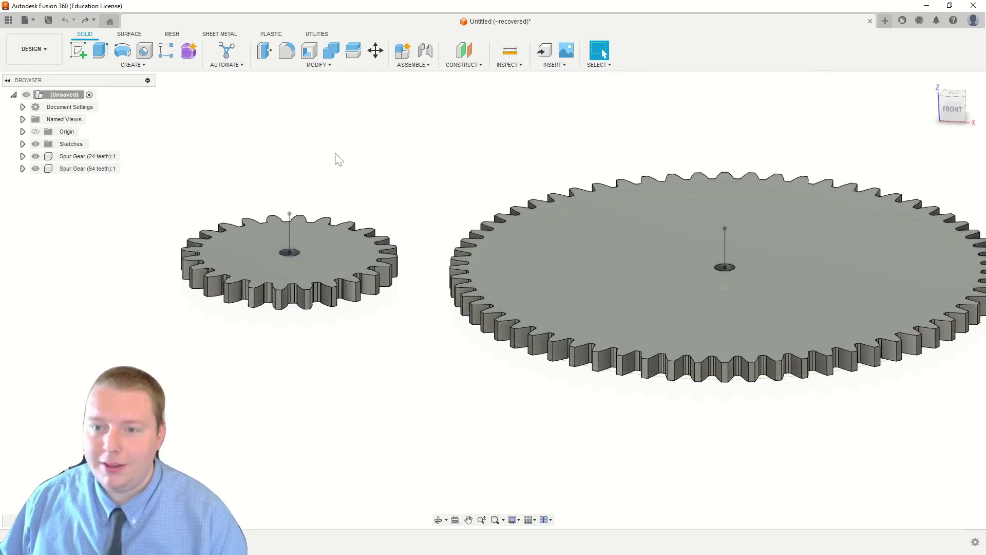
- Try to draw a vertical path line from the small gear's bore centre in a 3D sketch on its upper face
scroll(299, 226, up, 3)
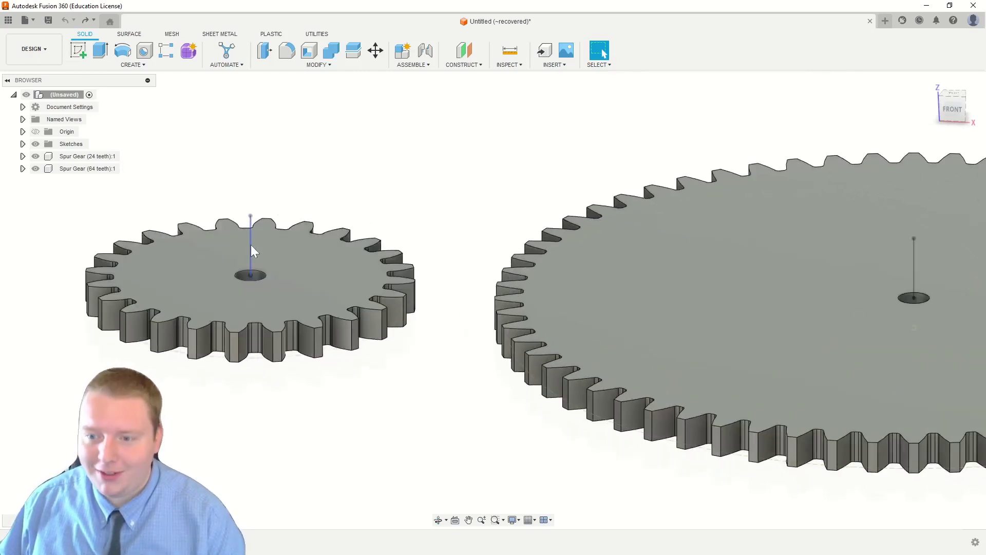
middle_drag(379, 198, 467, 189)
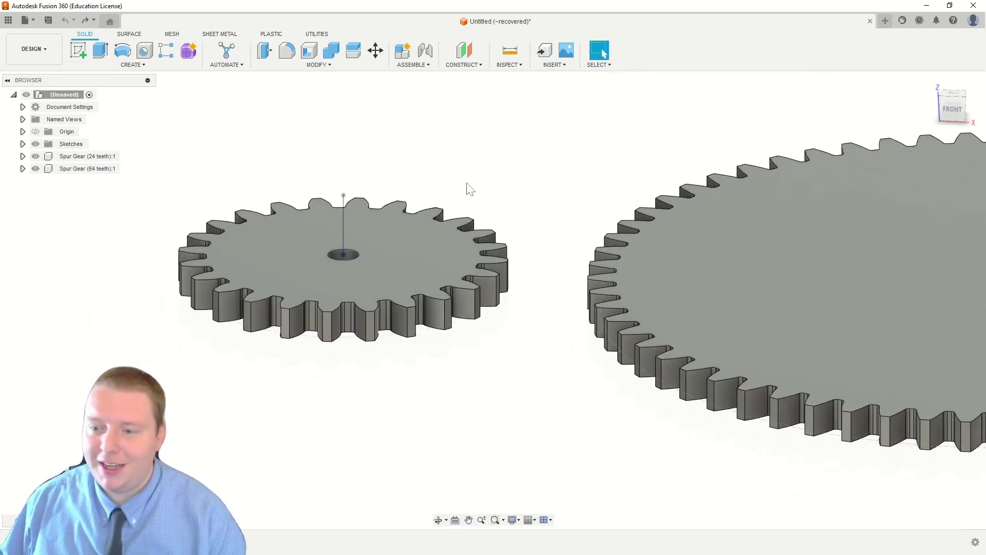
click(386, 254)
click(78, 50)
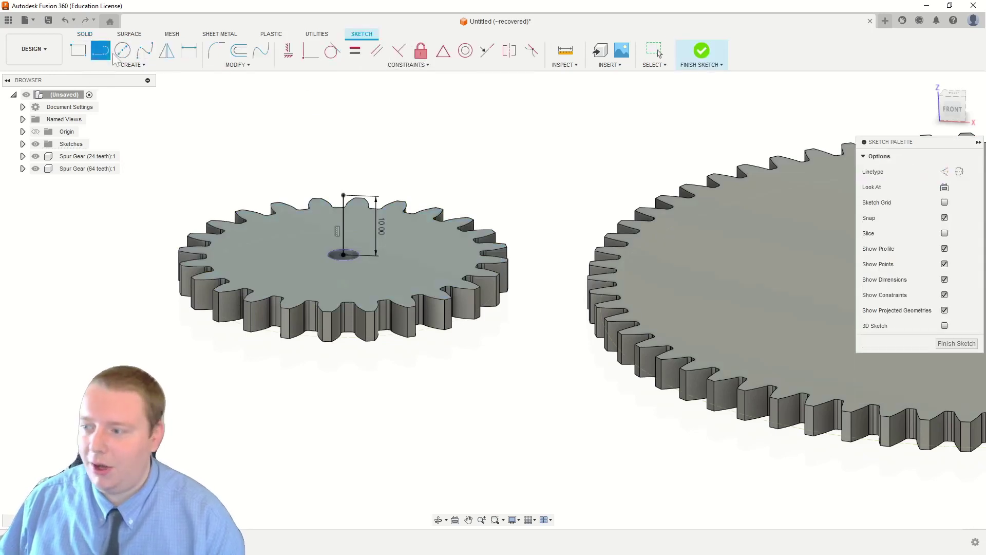
click(944, 326)
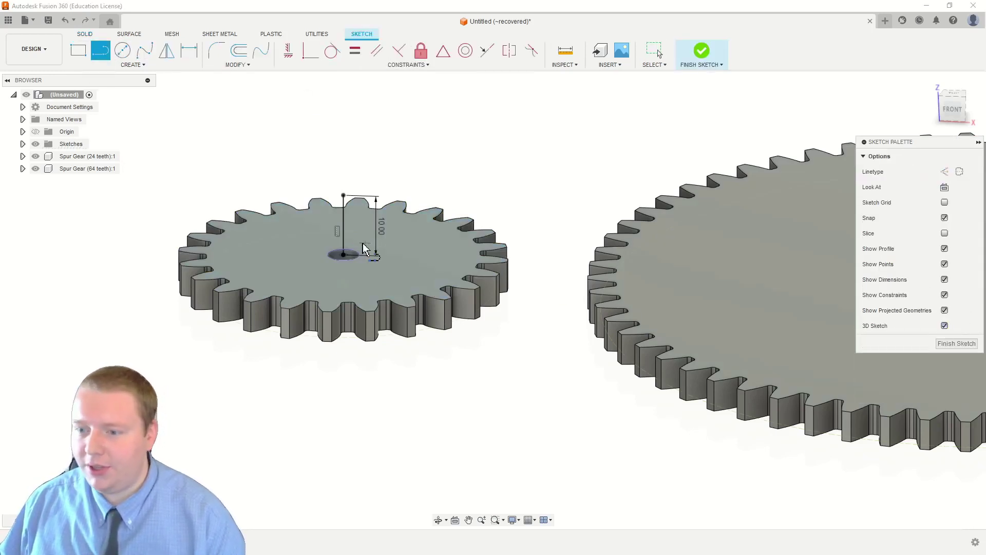
scroll(364, 248, up, 3)
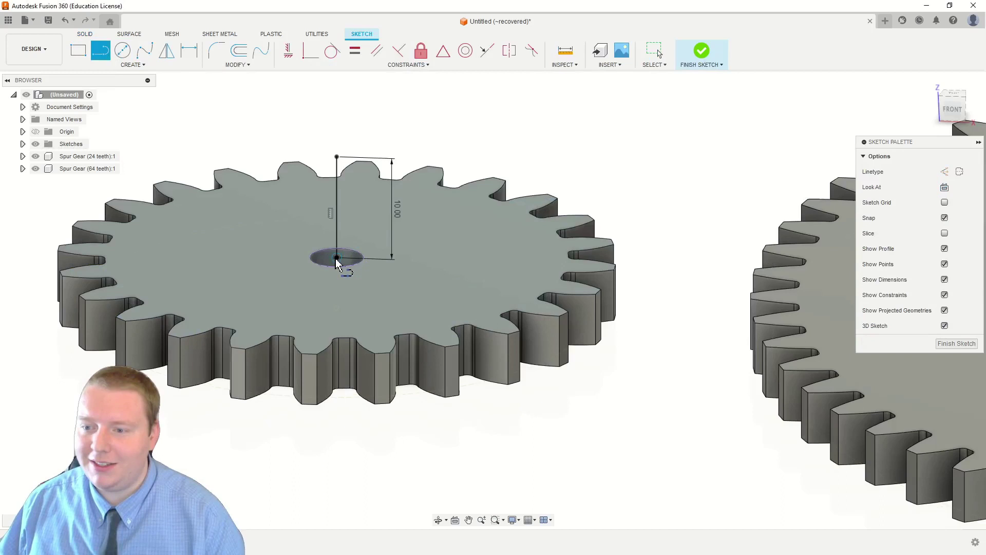
click(337, 258)
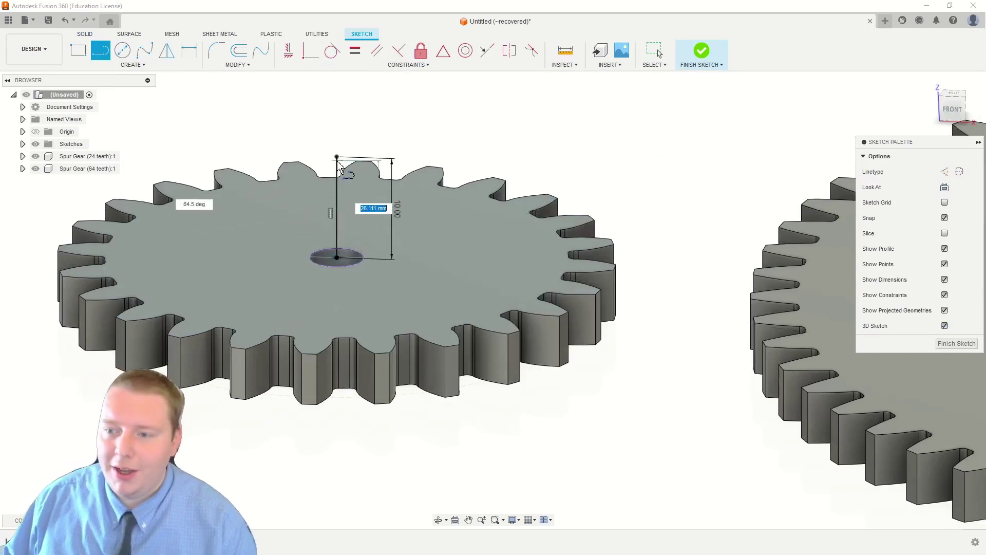
shift+middle_drag(456, 220, 454, 212)
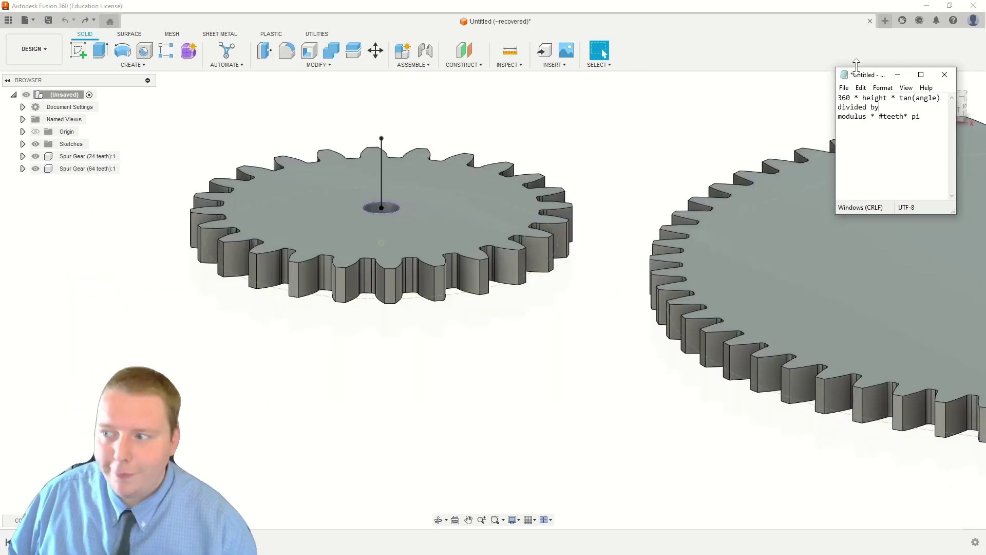
drag(872, 77, 604, 61)
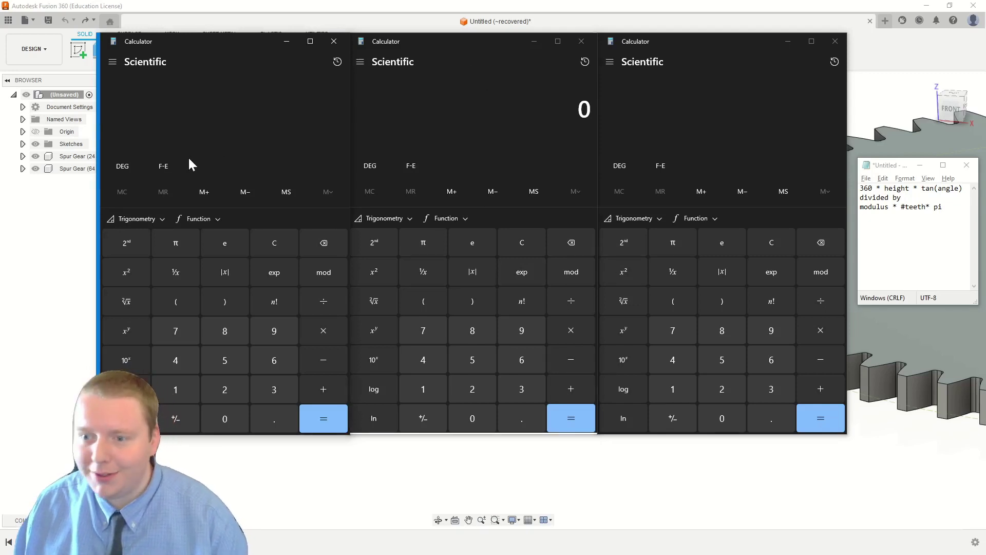
click(276, 388)
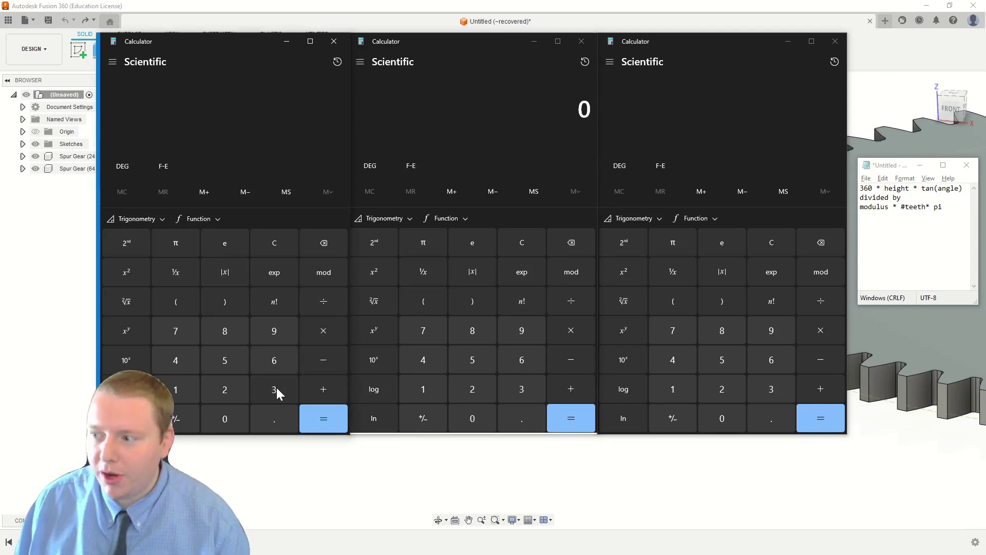
click(274, 360)
click(225, 421)
click(323, 330)
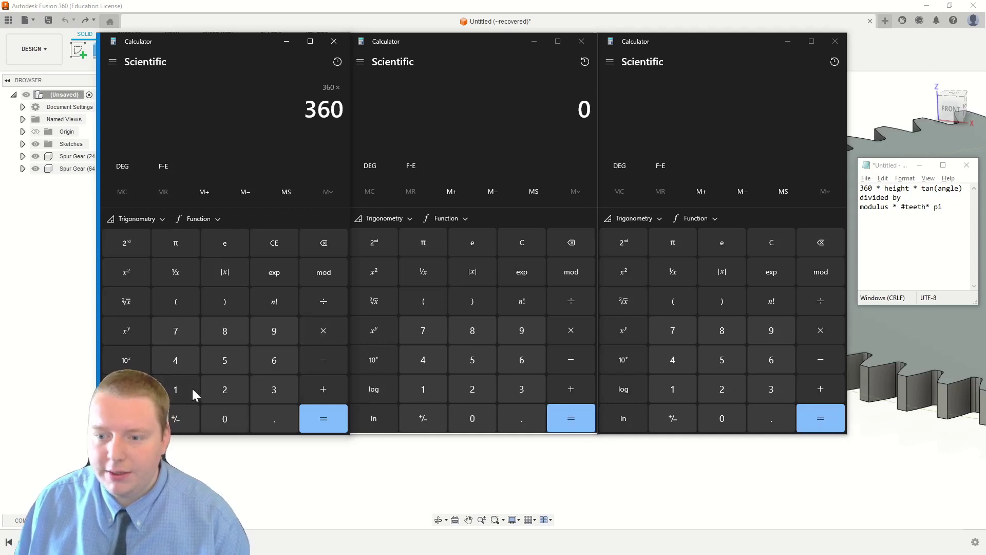
click(185, 389)
click(229, 425)
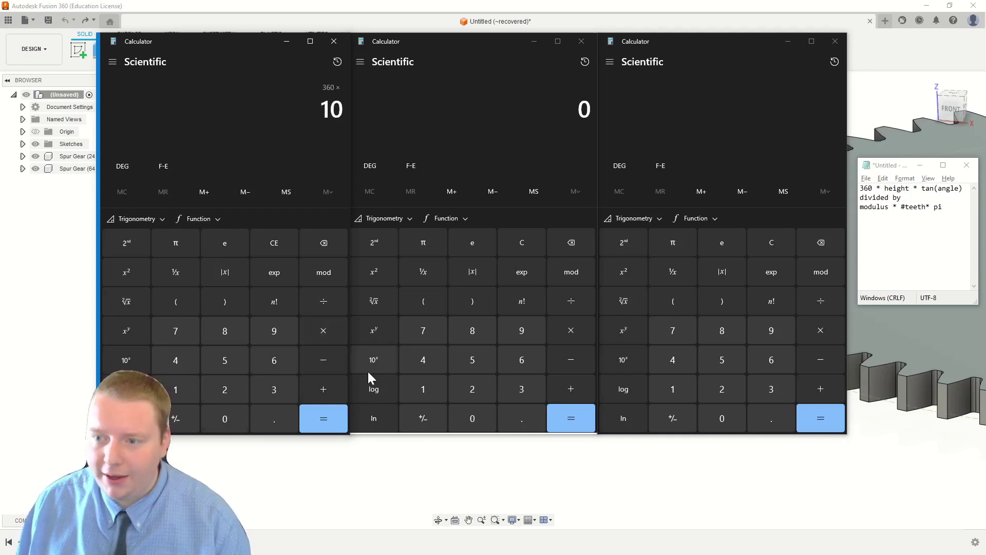
click(326, 332)
click(178, 359)
click(225, 360)
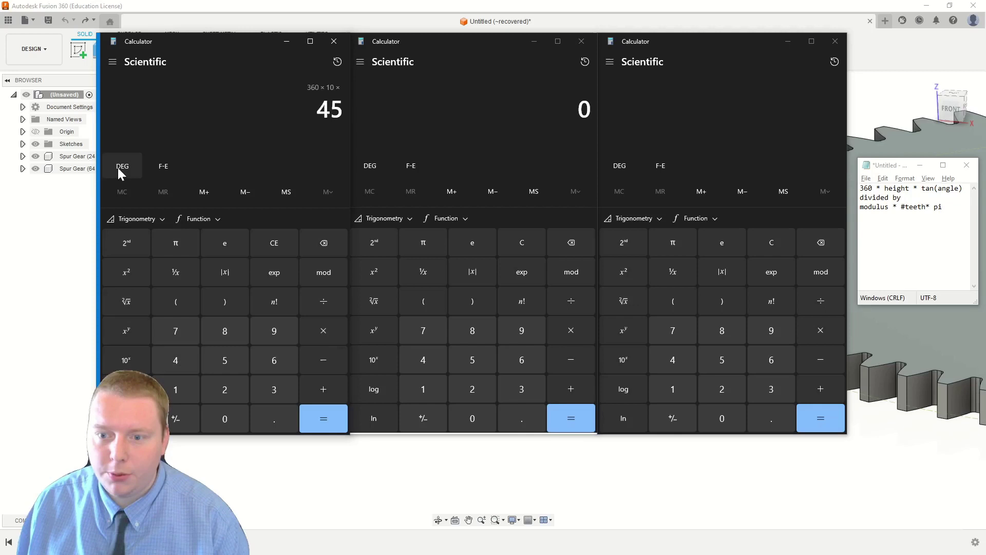
click(125, 218)
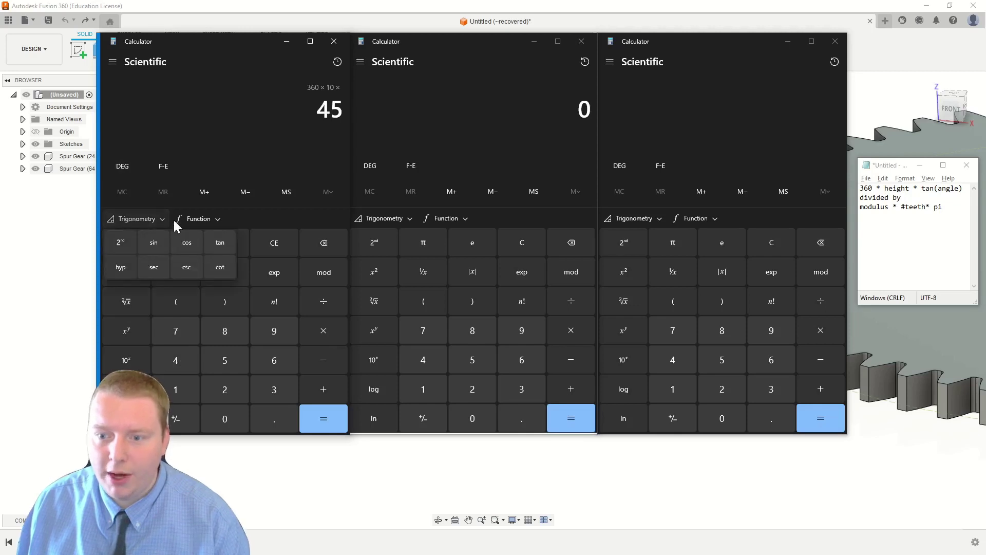
click(222, 241)
click(274, 242)
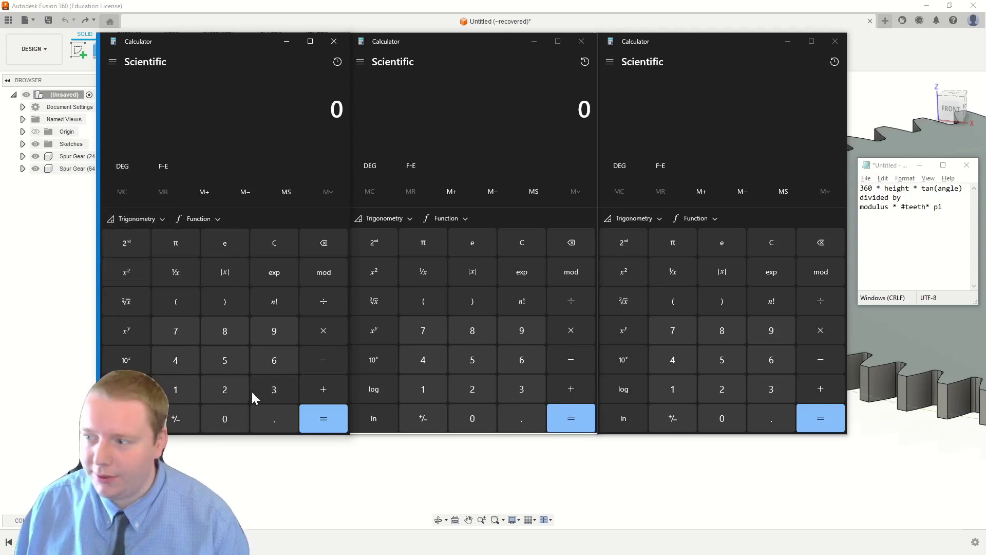
- Calculate the twist formula's numerator, 360 × 10 × tan(30°), in the first calculator
click(262, 391)
click(273, 360)
click(224, 419)
click(324, 331)
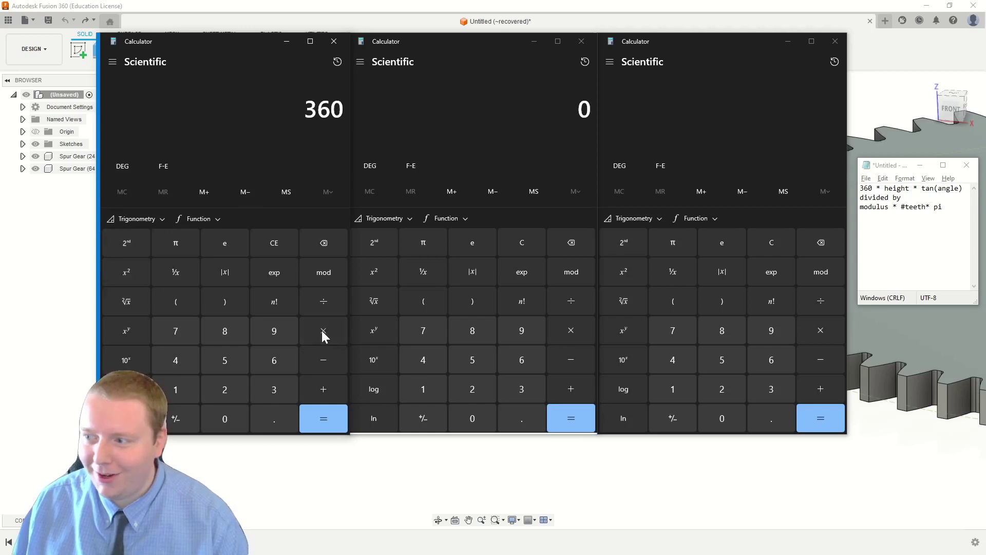
click(193, 388)
click(223, 418)
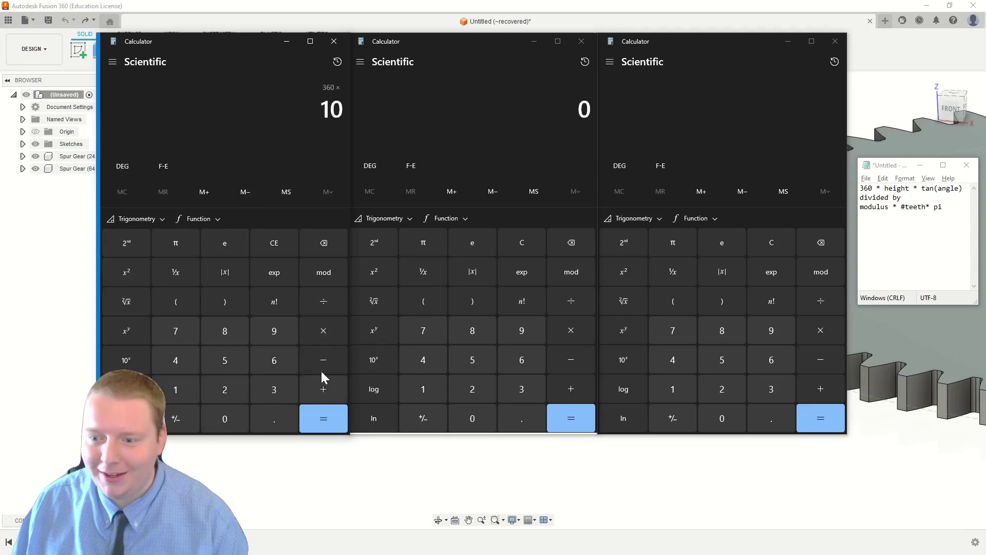
click(322, 332)
click(257, 389)
click(224, 418)
click(131, 218)
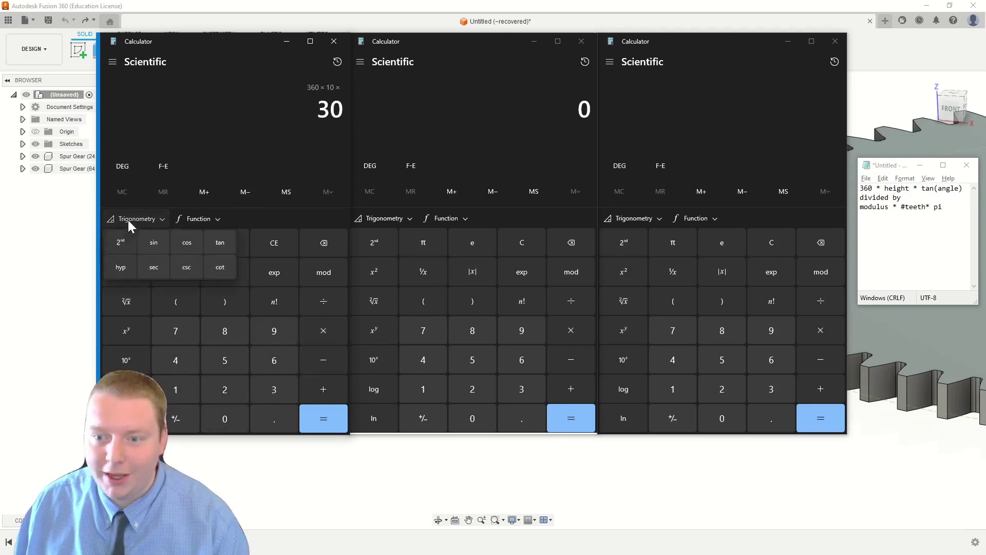
click(221, 242)
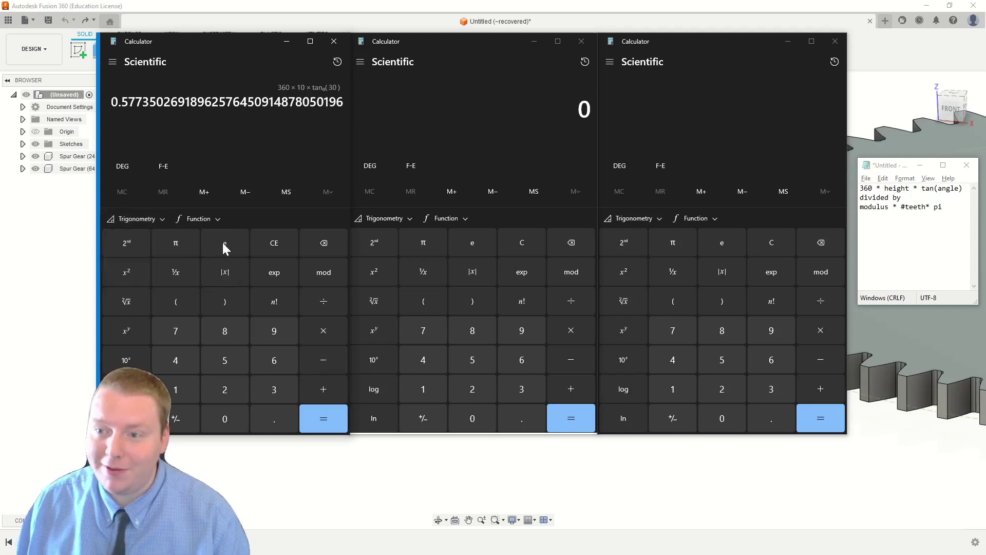
click(324, 418)
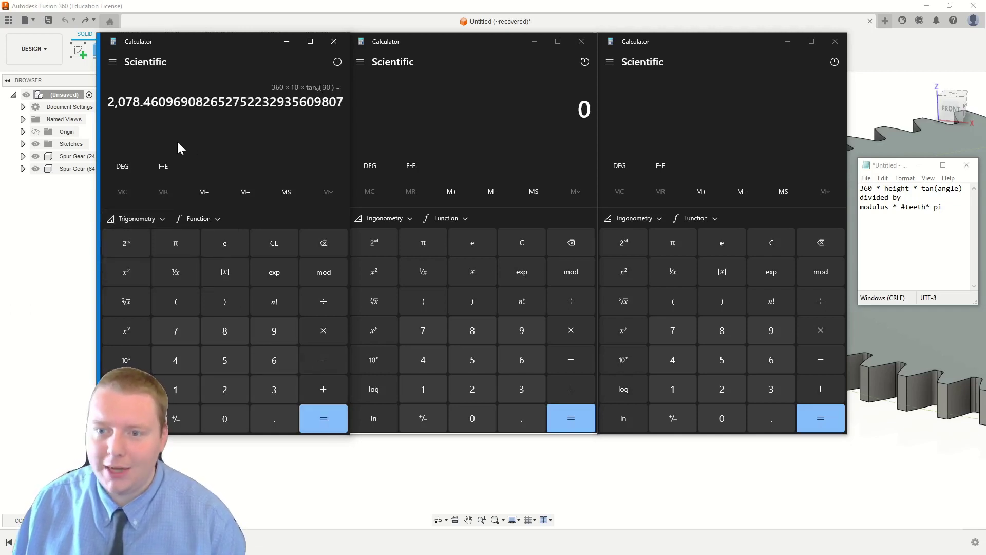
- Calculate the twist formula's denominator for the small gear, 2 × 24 × π, in the second calculator
click(496, 118)
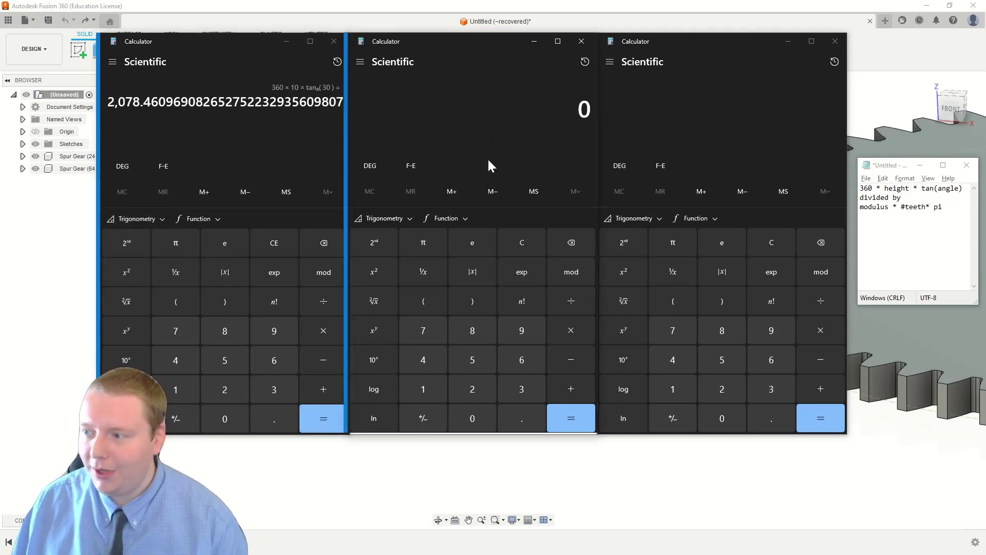
click(482, 389)
click(568, 333)
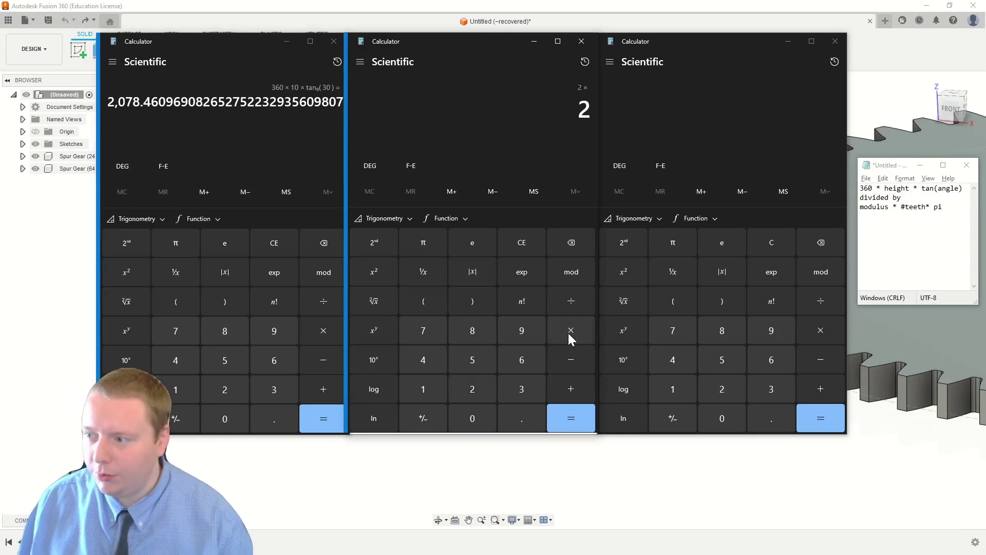
click(472, 389)
click(422, 360)
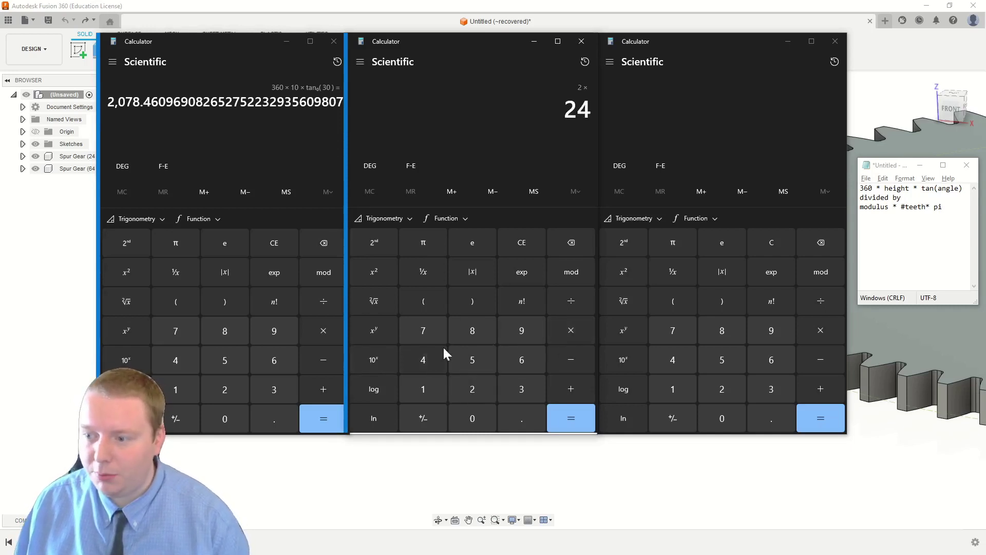
click(571, 330)
click(423, 241)
click(568, 415)
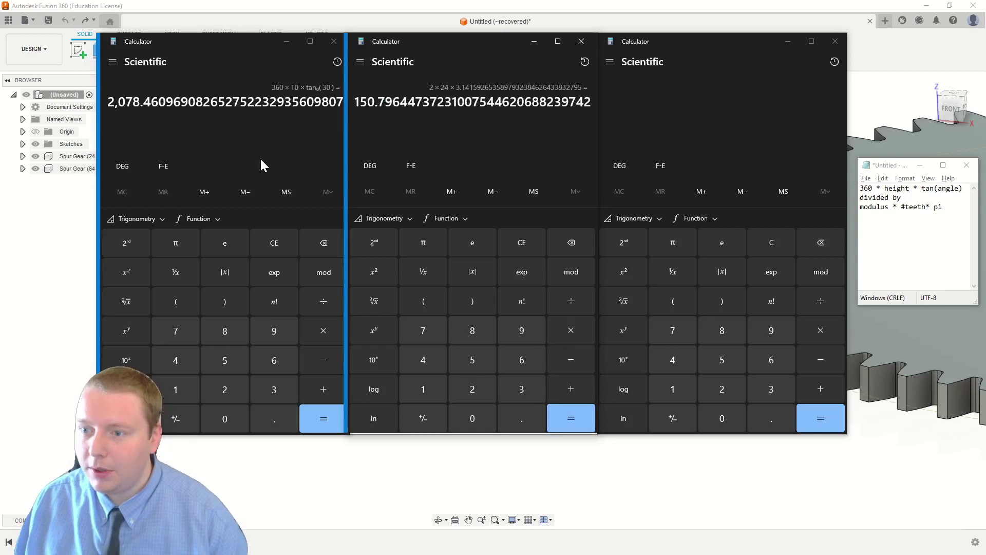
- Divide the first calculator's result by the second's in the third calculator and copy the resulting twist angle
click(262, 163)
key(ctrl+c)
click(786, 129)
key(ctrl+v)
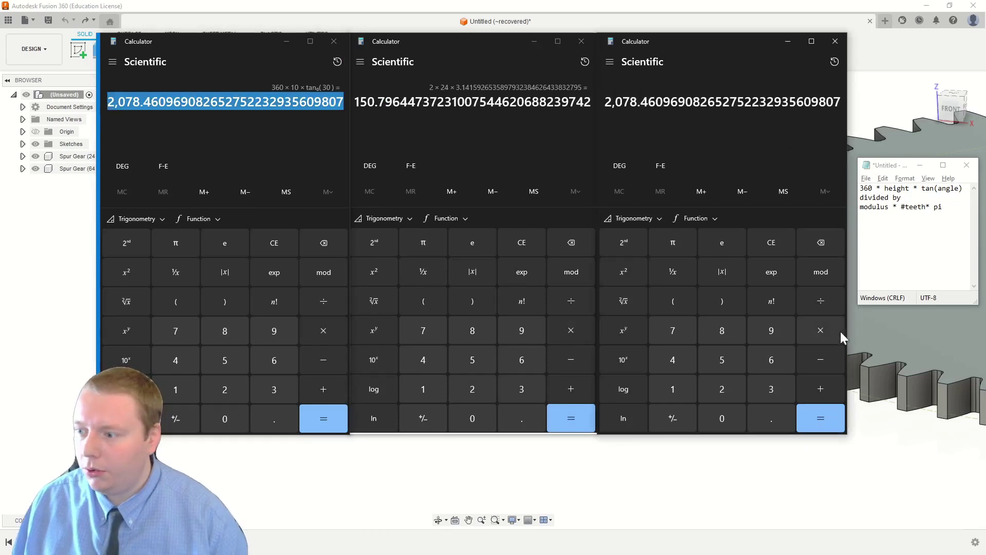
click(821, 301)
click(514, 133)
key(ctrl+c)
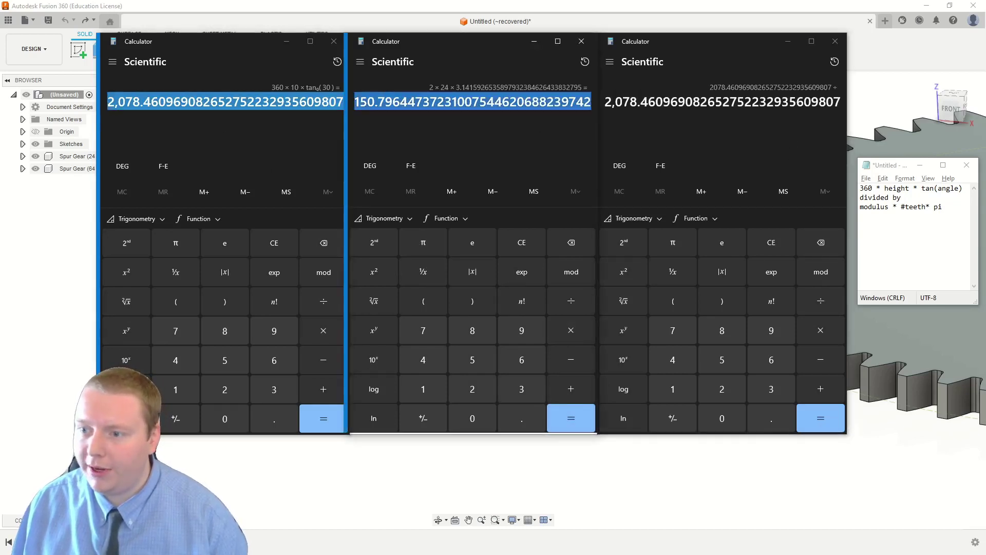
click(771, 127)
key(ctrl+v)
click(827, 420)
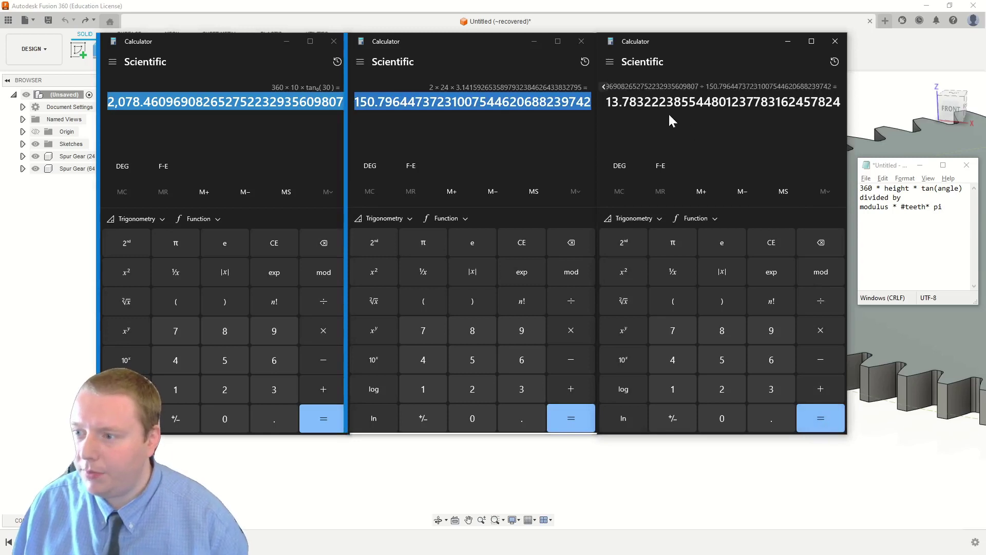
key(ctrl+c)
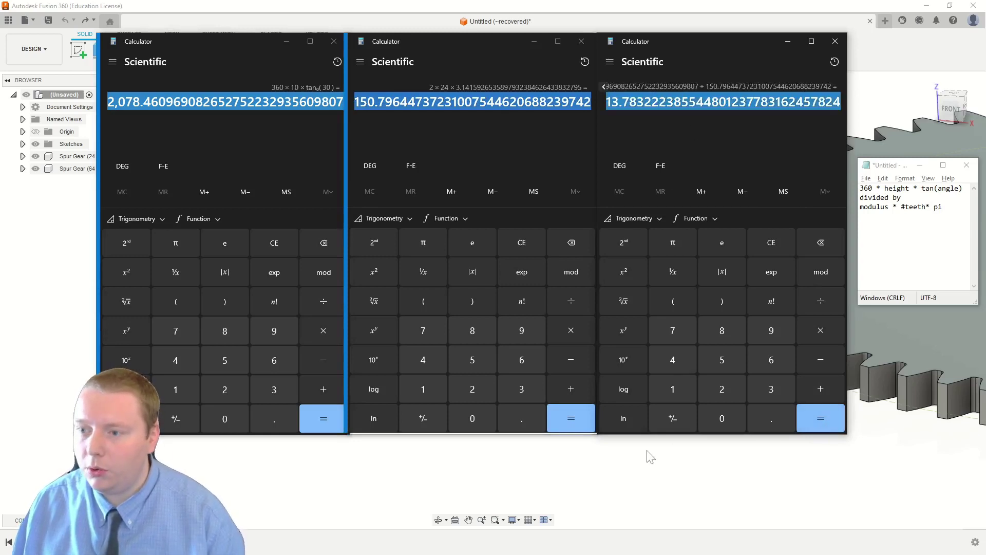
- Return to Fusion 360 and start a sweep of the 24-tooth gear's upper face along the vertical line at its bore centre
click(580, 455)
click(133, 65)
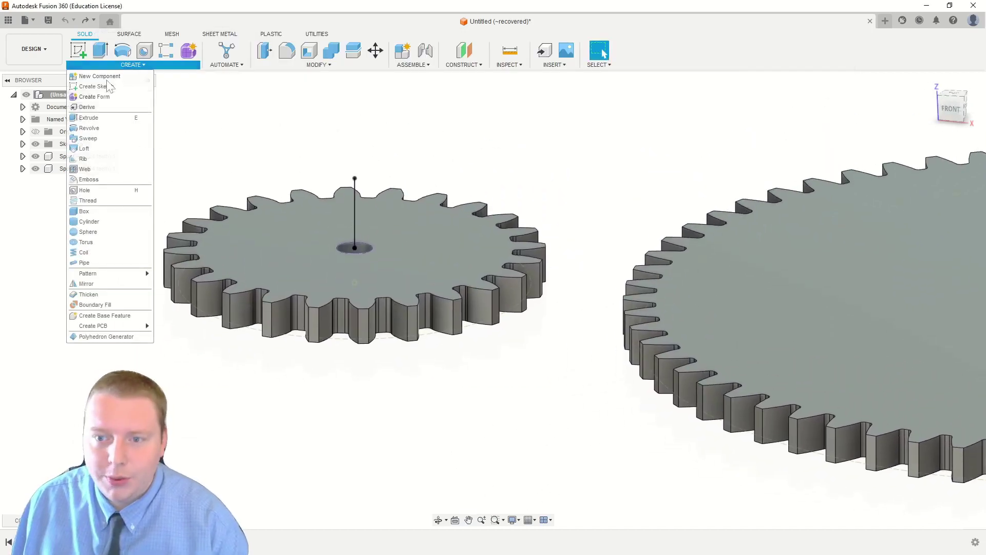
click(88, 138)
click(431, 239)
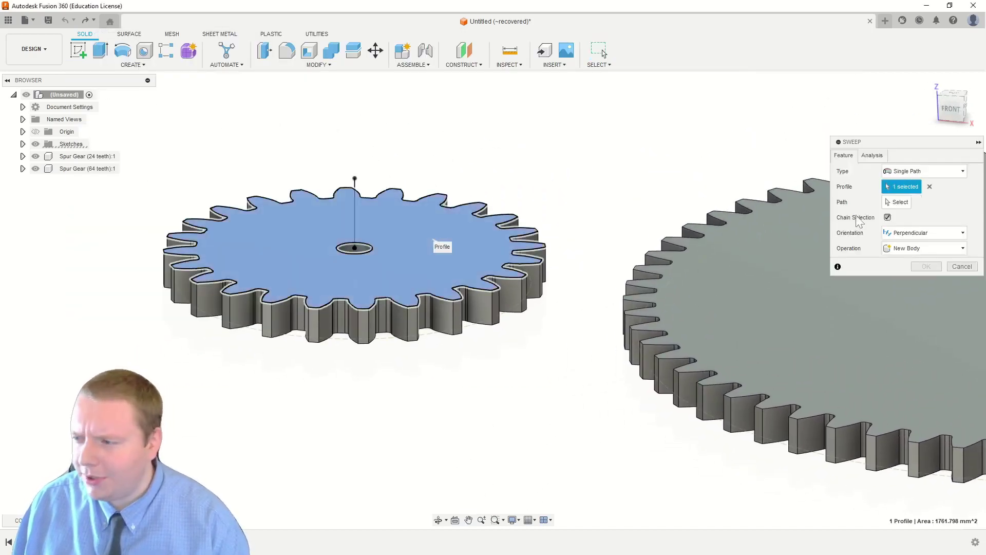
click(899, 202)
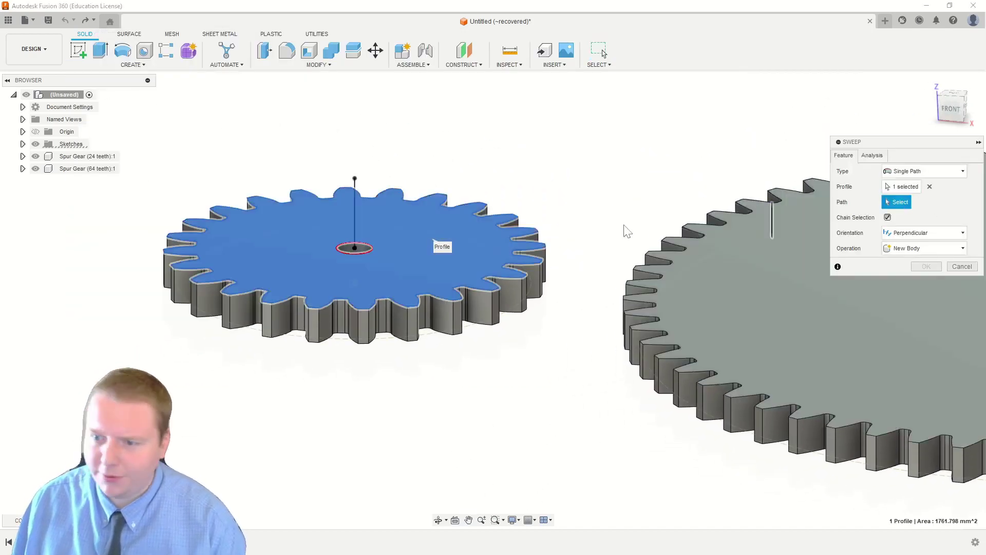
click(355, 224)
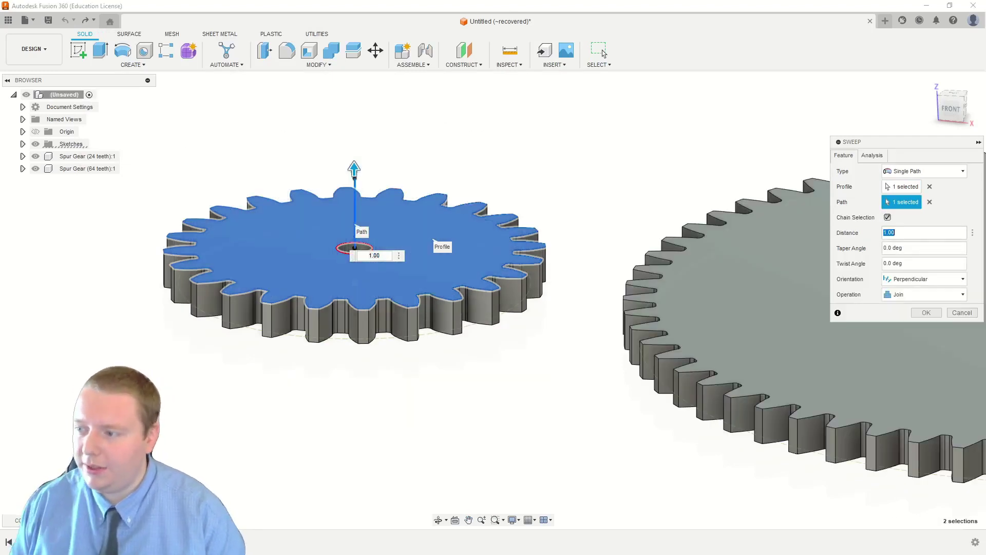
- Sweep the small gear's face with a distance of 0.5 and a twist angle of the copied result divided by 2
text(9.)
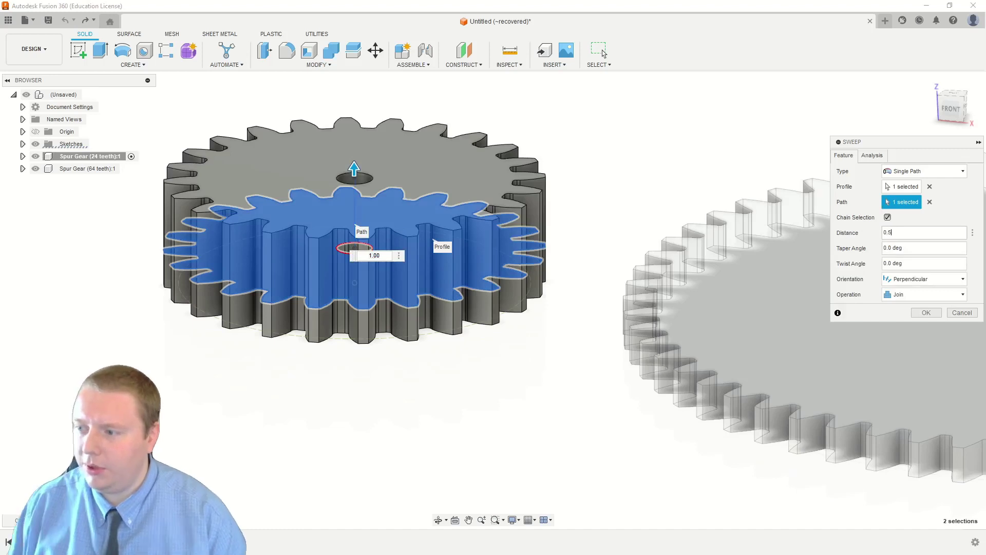
click(919, 263)
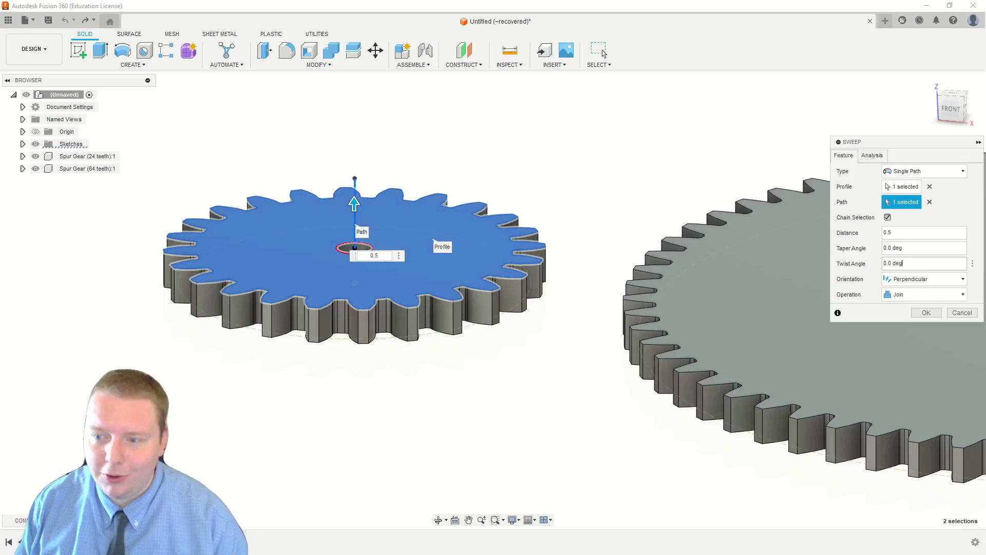
key(ctrl+a)
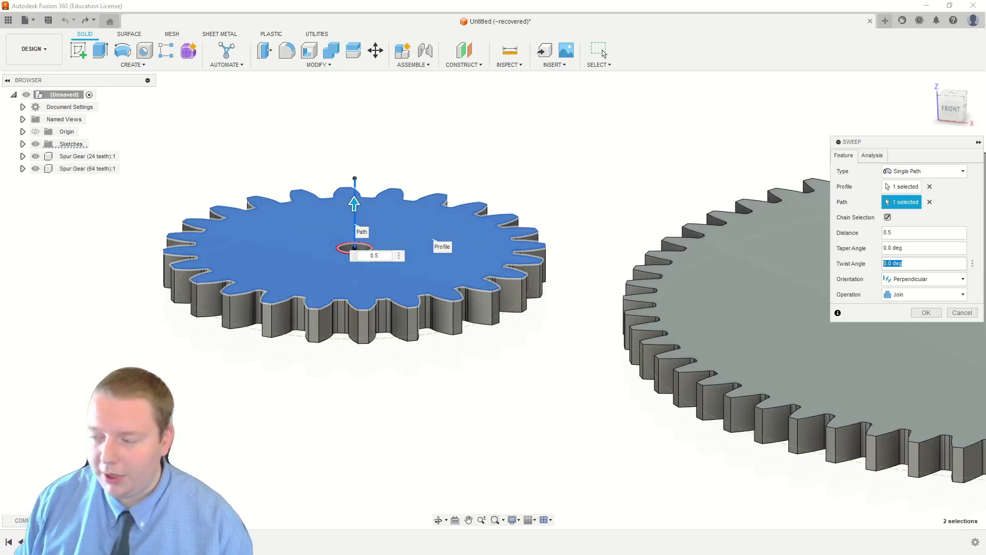
key(ctrl+v)
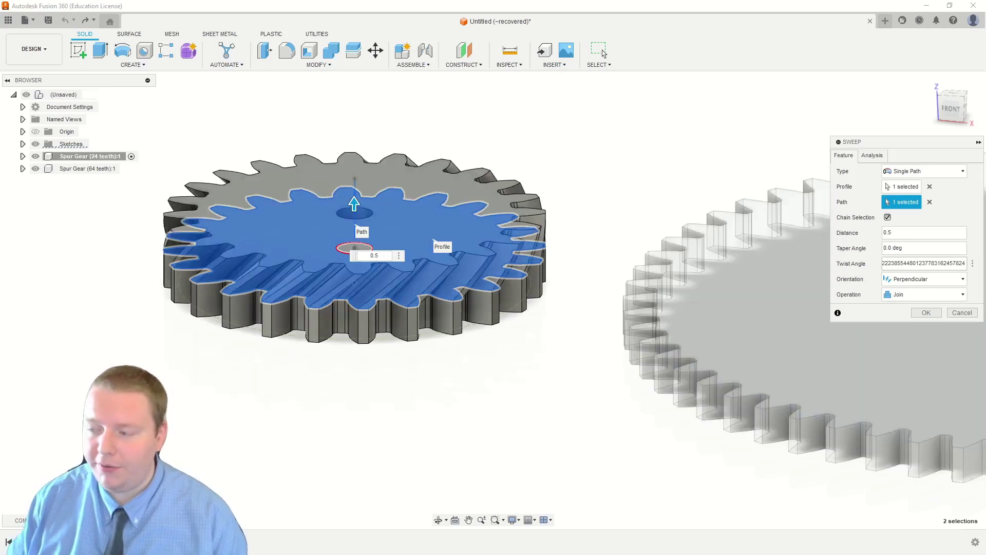
text(/2)
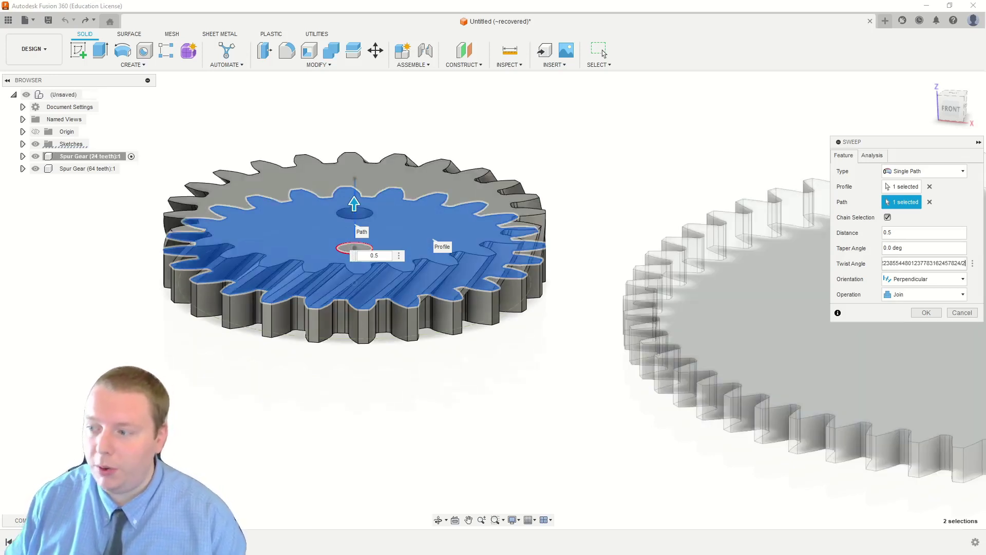
click(926, 313)
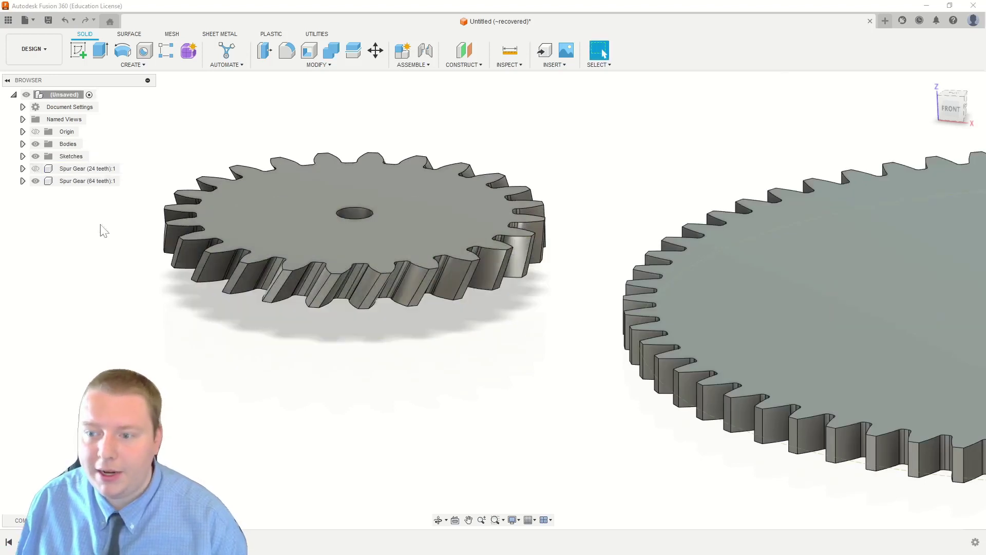
- Mirror the twisted small gear body about its upper face with the Join operation
click(128, 66)
click(147, 282)
click(288, 244)
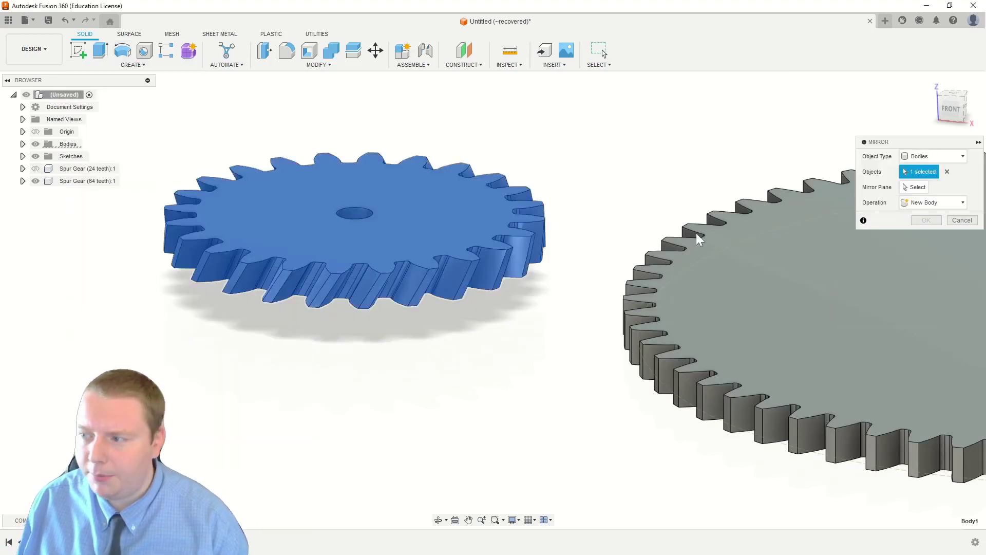
click(438, 220)
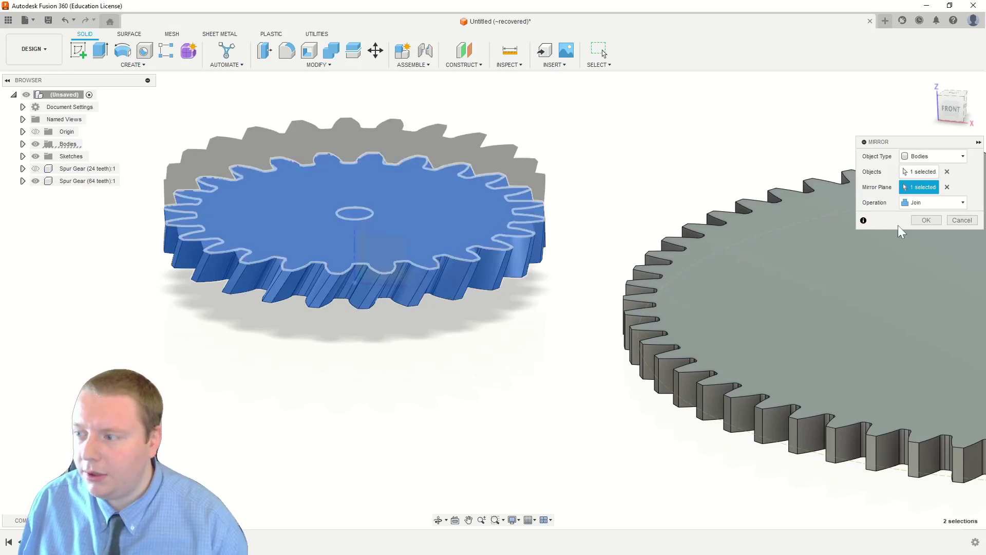
key(Return)
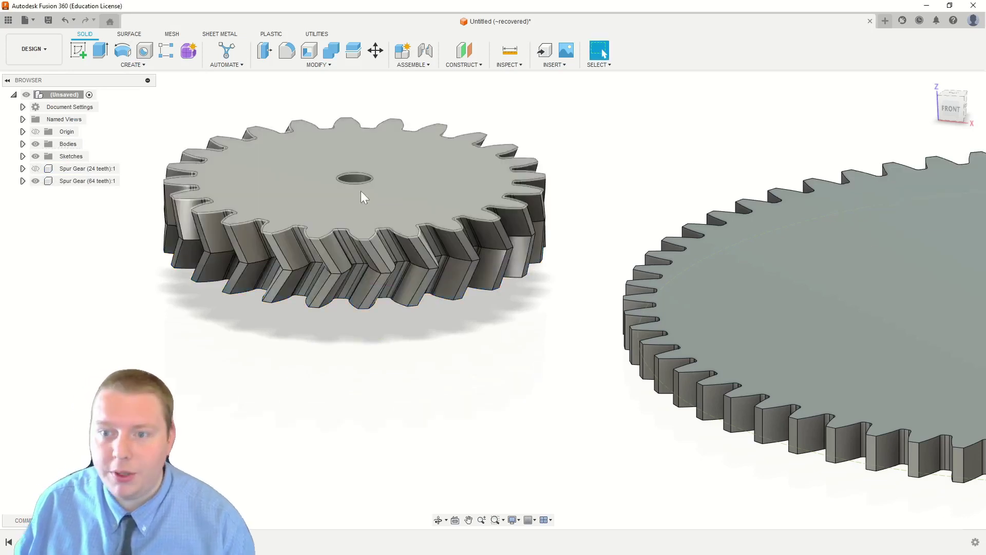
- Examine the mirrored small gear's V-shaped teeth from the front and at an angle, and compare it with the large gear
shift+middle_drag(379, 204, 375, 191)
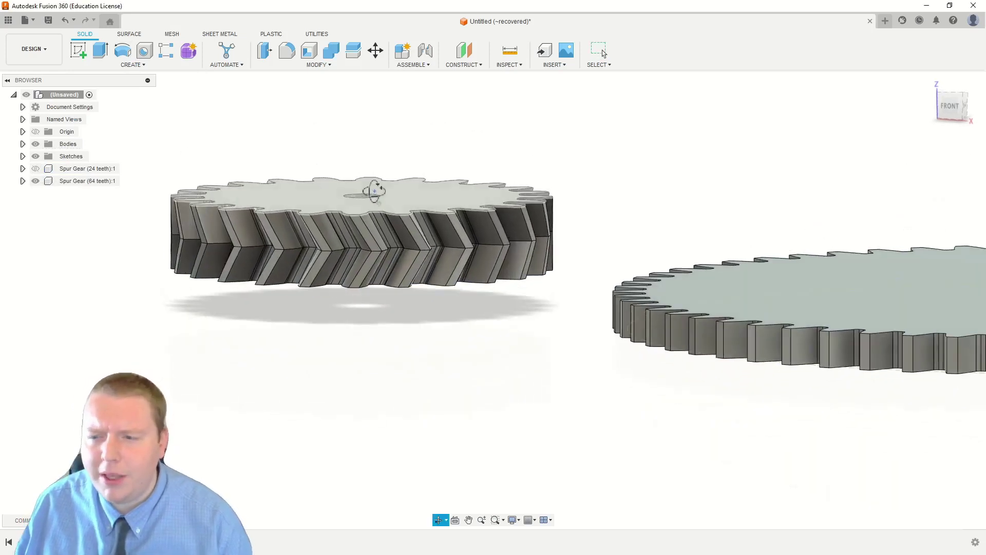
click(952, 109)
middle_drag(458, 226, 732, 143)
scroll(340, 239, up, 4)
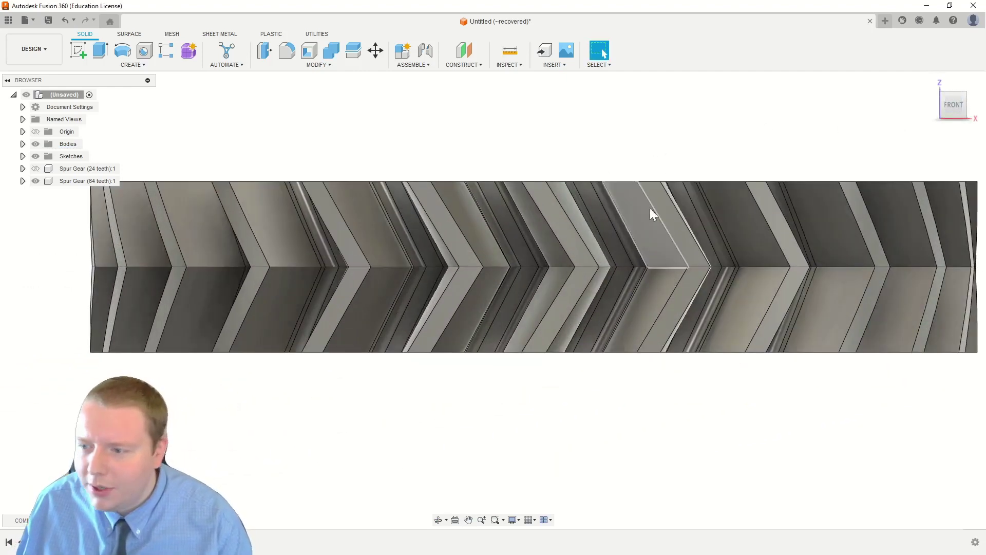
middle_drag(649, 208, 499, 175)
shift+middle_drag(564, 226, 567, 197)
scroll(634, 246, down, 2)
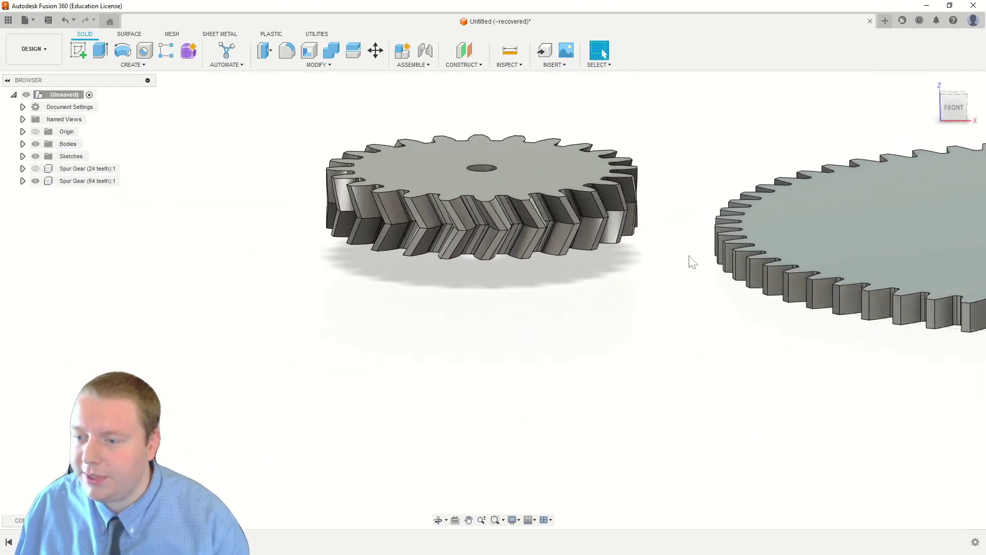
middle_drag(667, 263, 354, 249)
scroll(353, 248, down, 2)
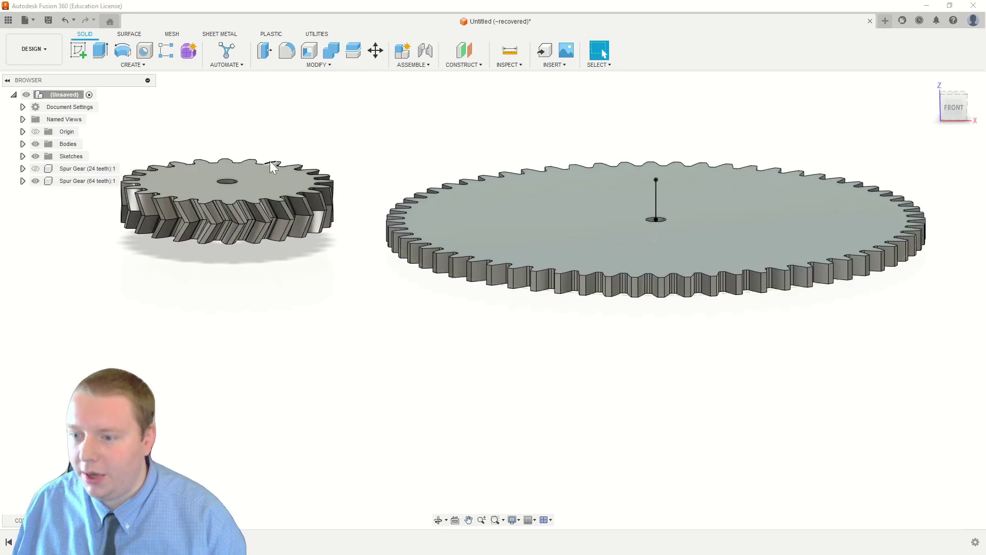
- Switch to the cleared calculators and calculate the large gear's twist numerator, 360 × 10 × tan(30°), in the first one
key(alt+Tab)
key(alt+Tab)
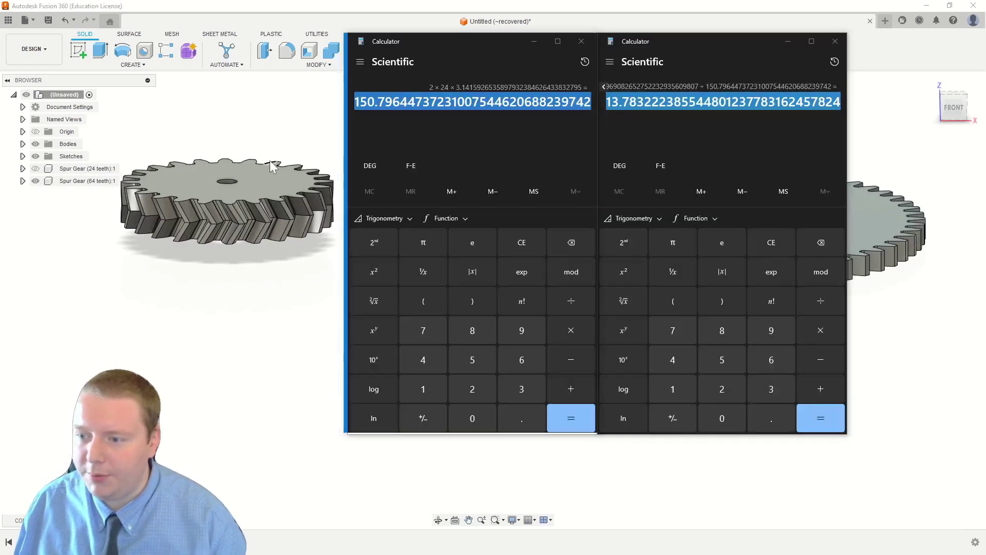
key(alt+Tab)
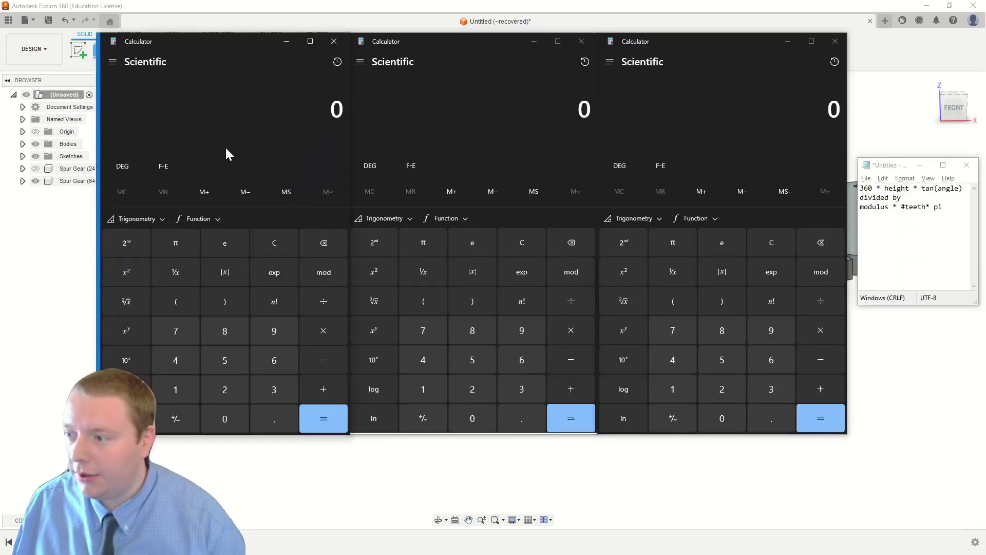
click(270, 389)
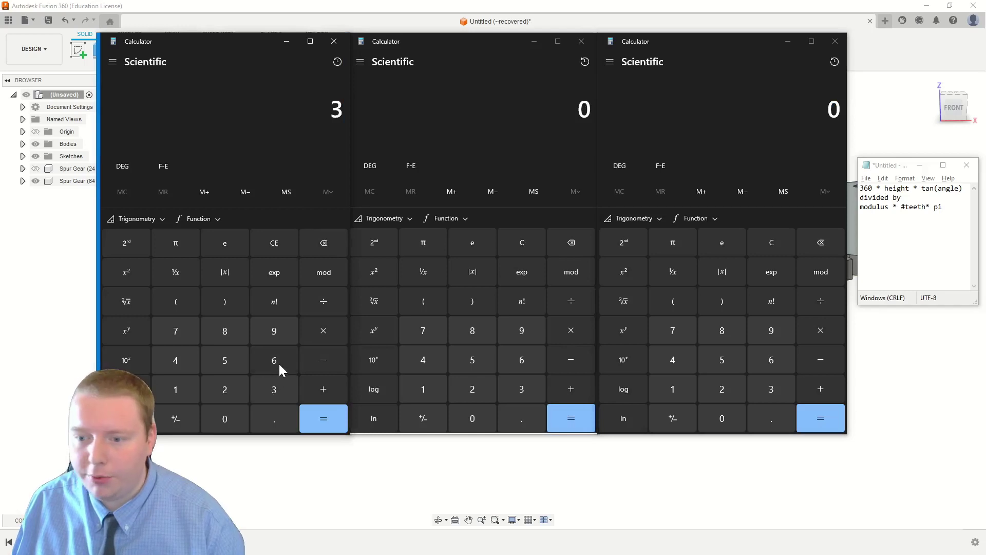
click(276, 361)
click(218, 422)
click(321, 332)
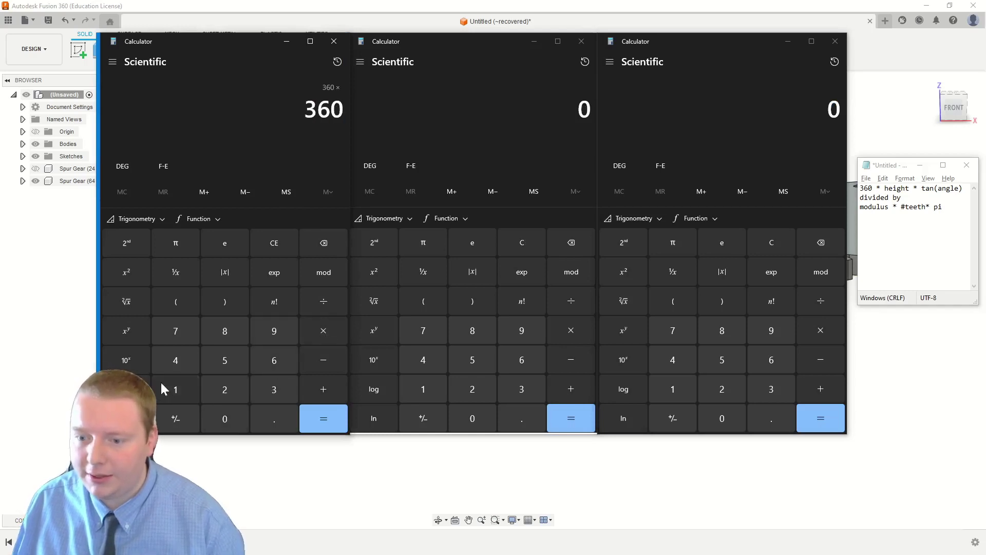
click(236, 418)
click(336, 322)
click(277, 386)
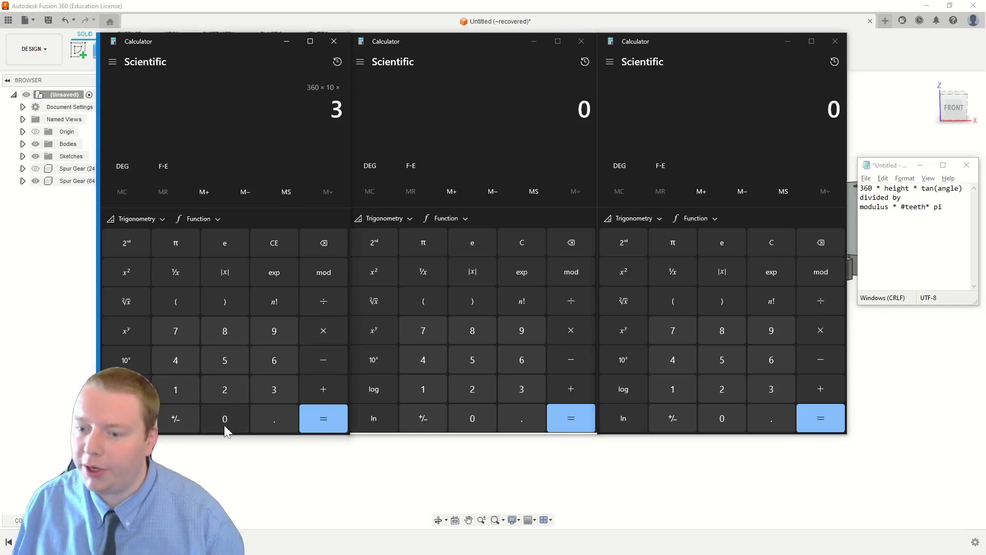
click(223, 421)
click(130, 220)
click(227, 242)
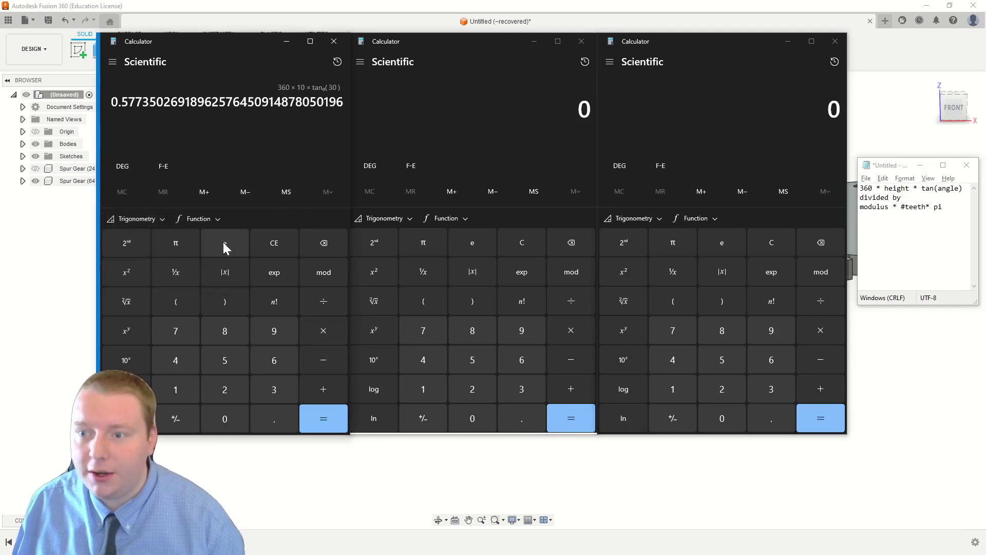
click(323, 421)
- Calculate the twist formula's denominator for the large gear, 2 × 64 × π, in the second calculator
click(545, 129)
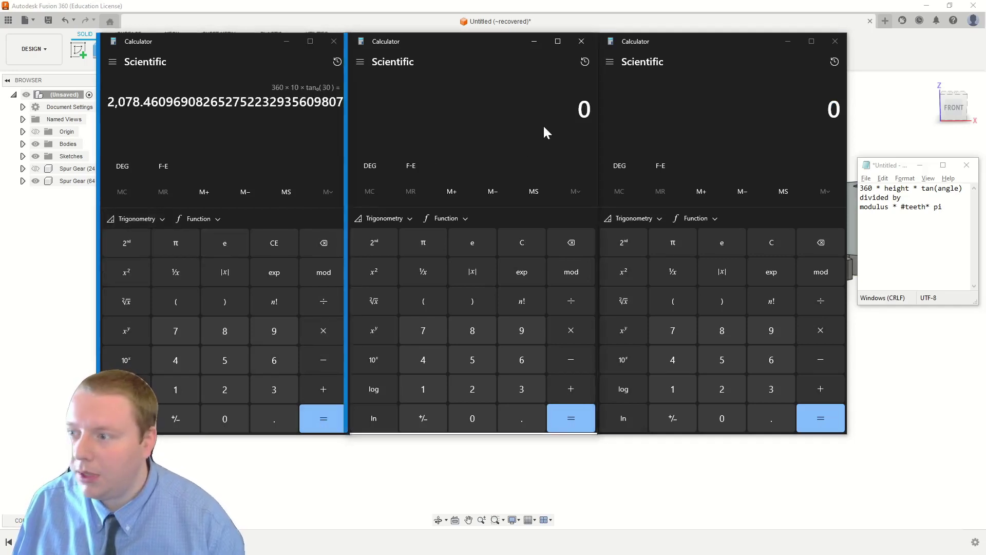
click(471, 387)
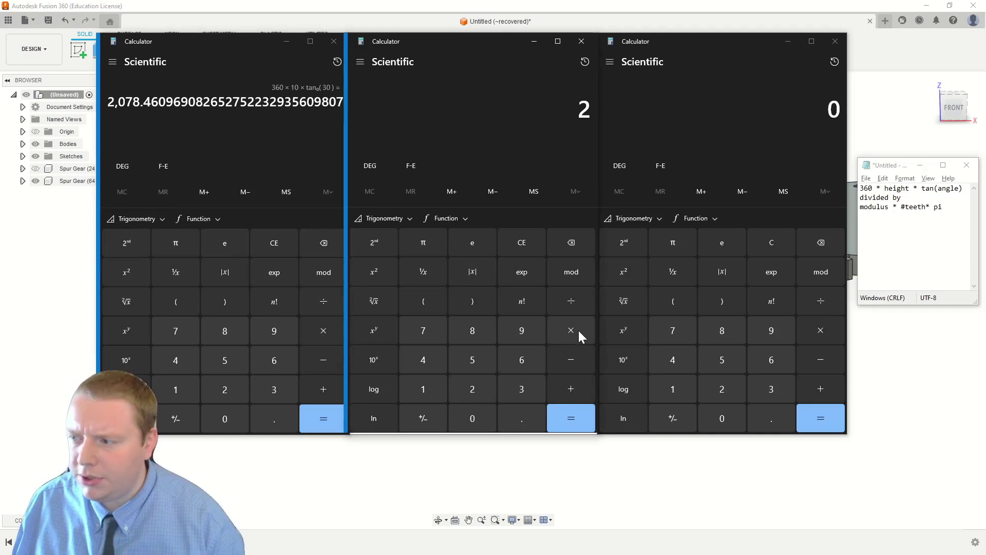
click(570, 330)
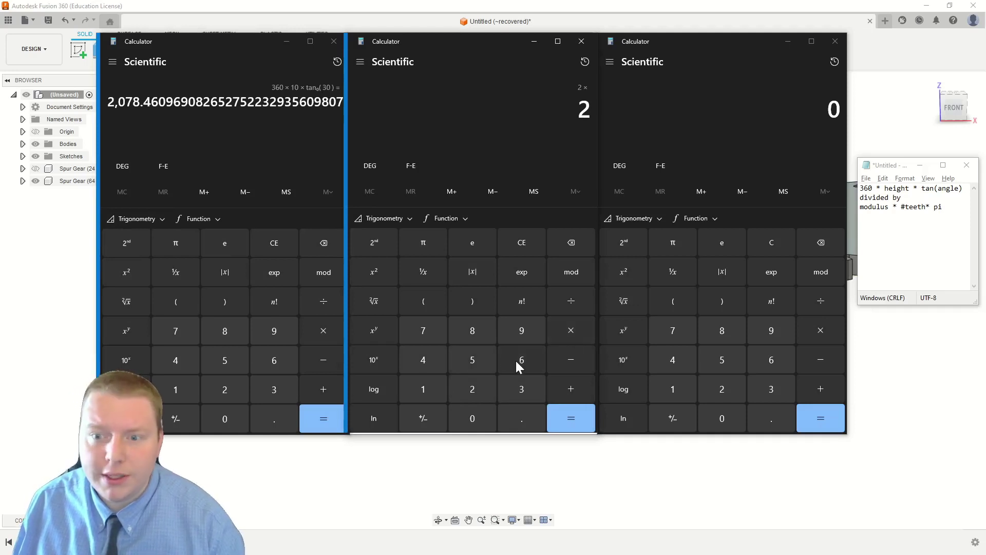
click(517, 361)
click(419, 360)
click(571, 331)
click(423, 244)
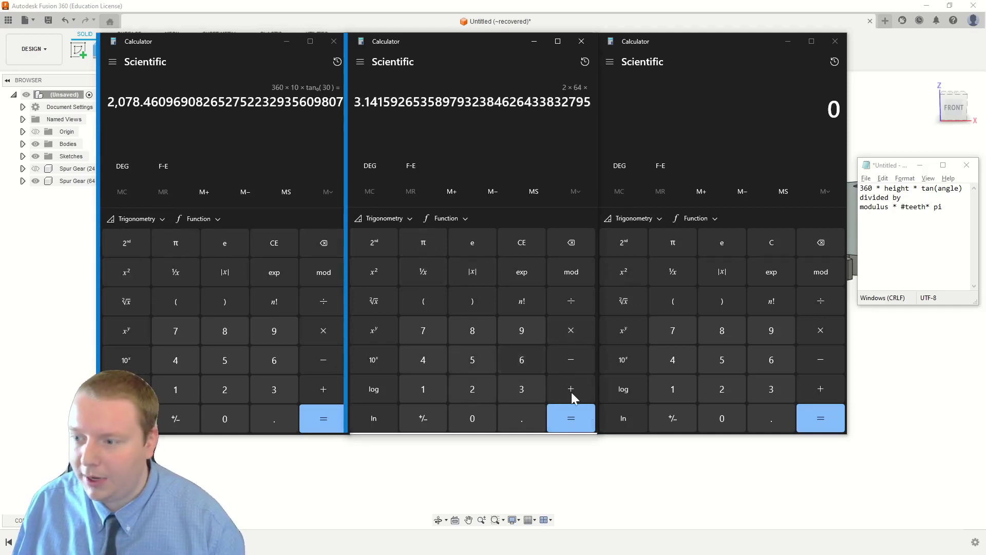
click(575, 418)
- Divide the large gear's numerator by its denominator in the third calculator and copy the resulting twist angle
drag(107, 102, 704, 103)
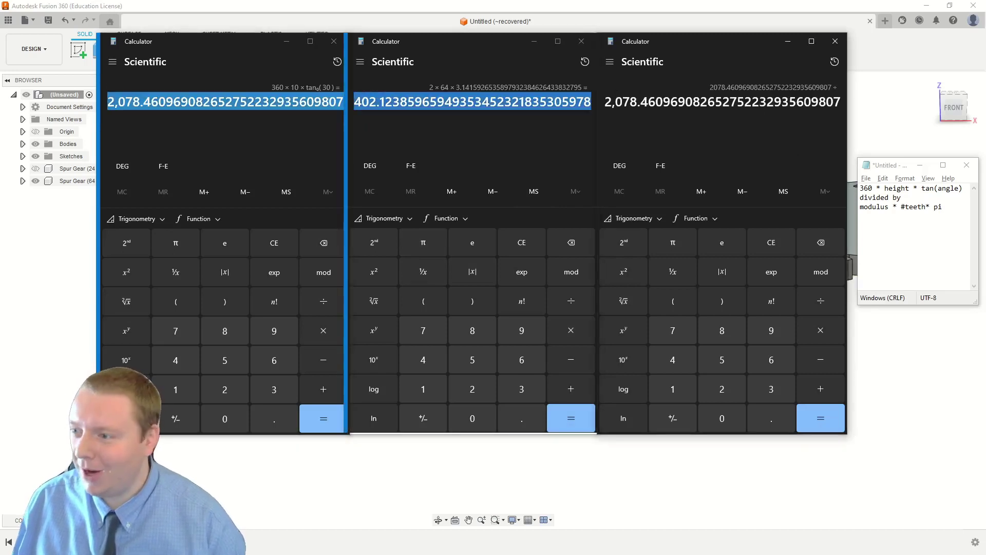
text(402.12385965949353452321835305978)
click(822, 418)
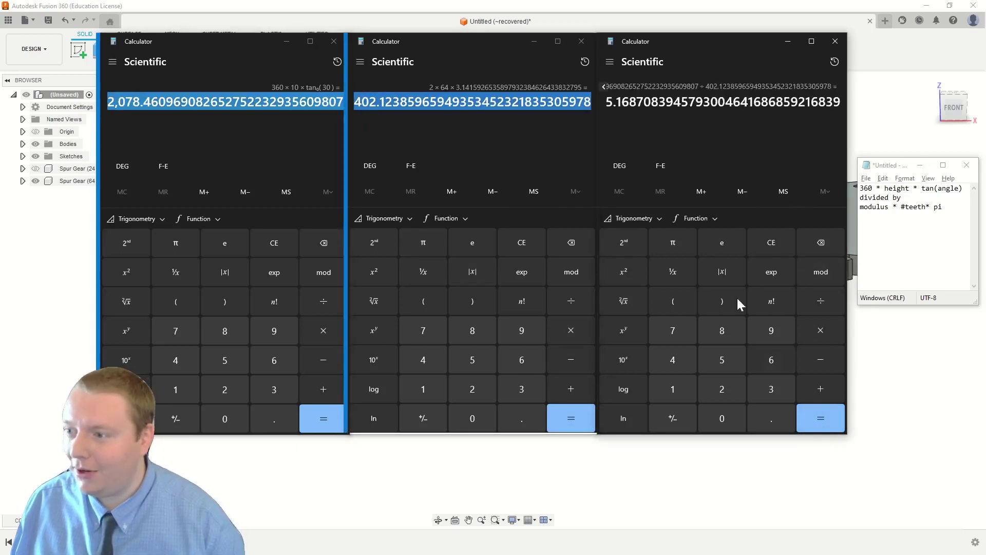
double_click(721, 102)
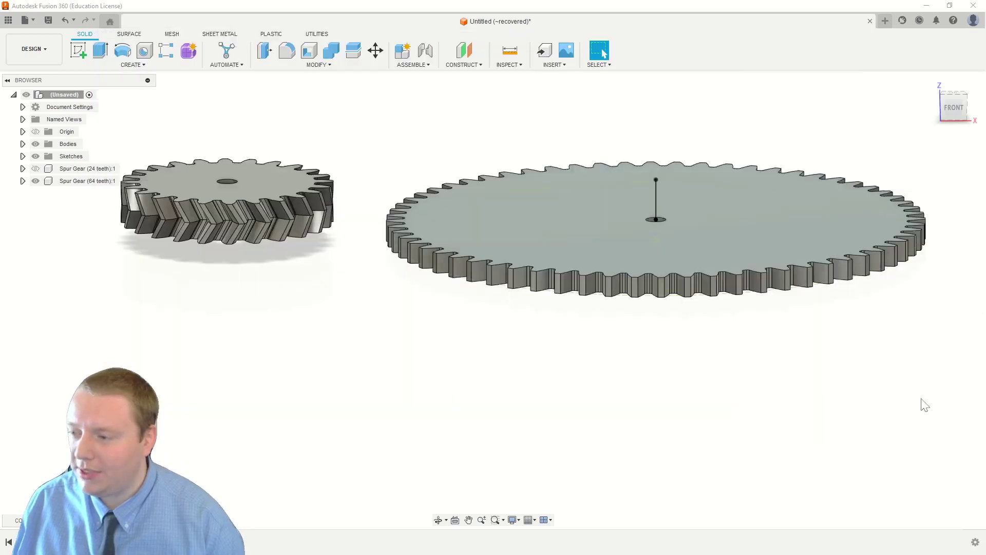
- Sweep the 64-tooth gear's top profile along the vertical centre line as a new body, with distance 0.5 and the copied twist angle
shift+middle_drag(923, 403, 173, 91)
click(145, 70)
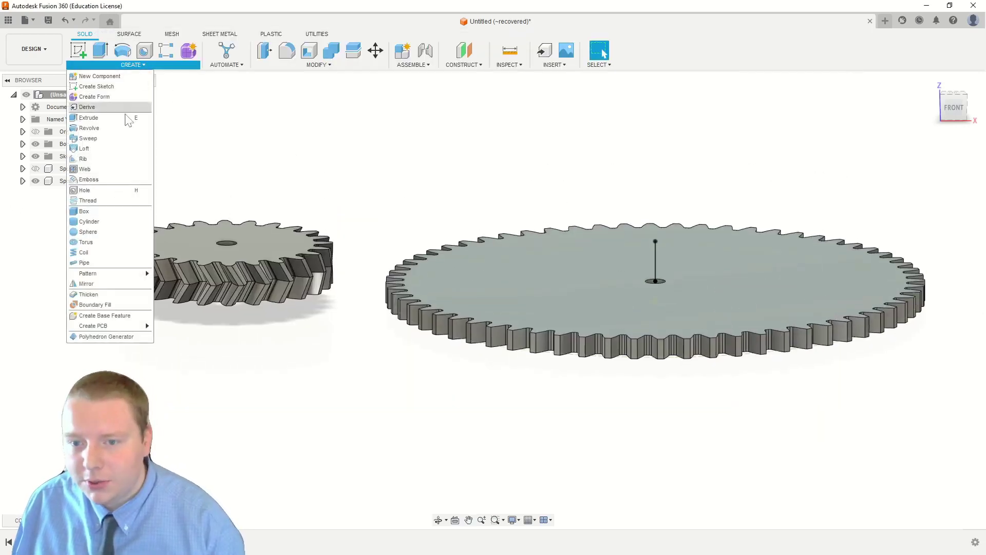
click(98, 147)
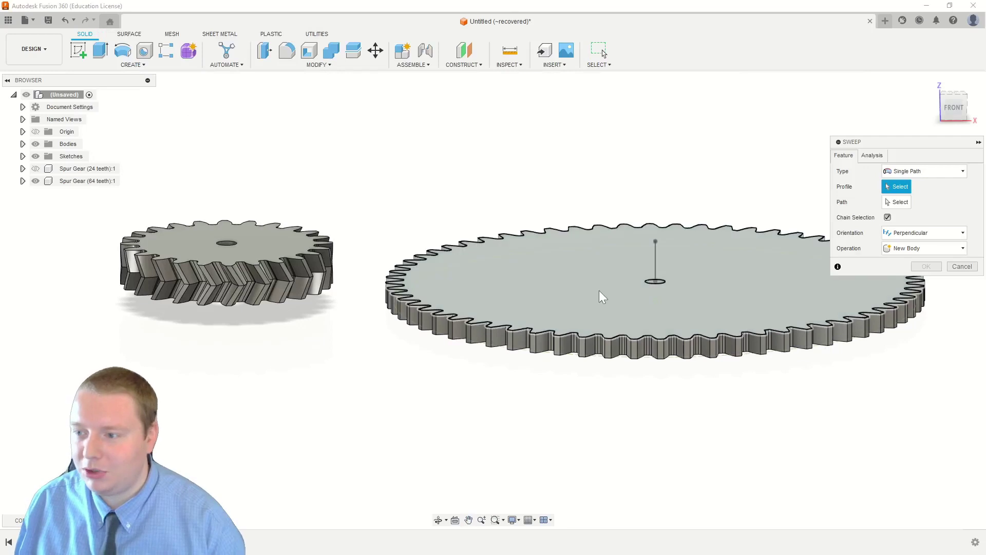
click(608, 291)
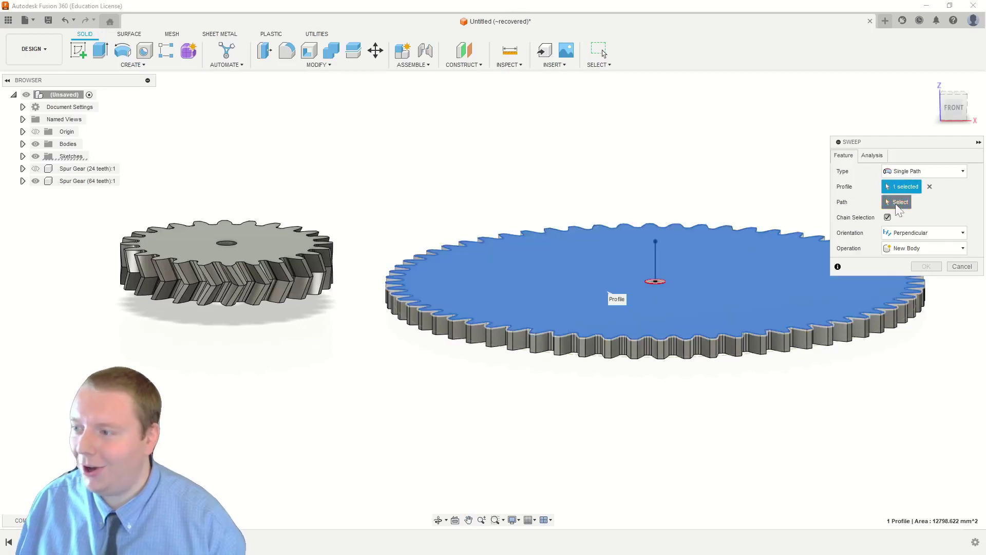
click(896, 202)
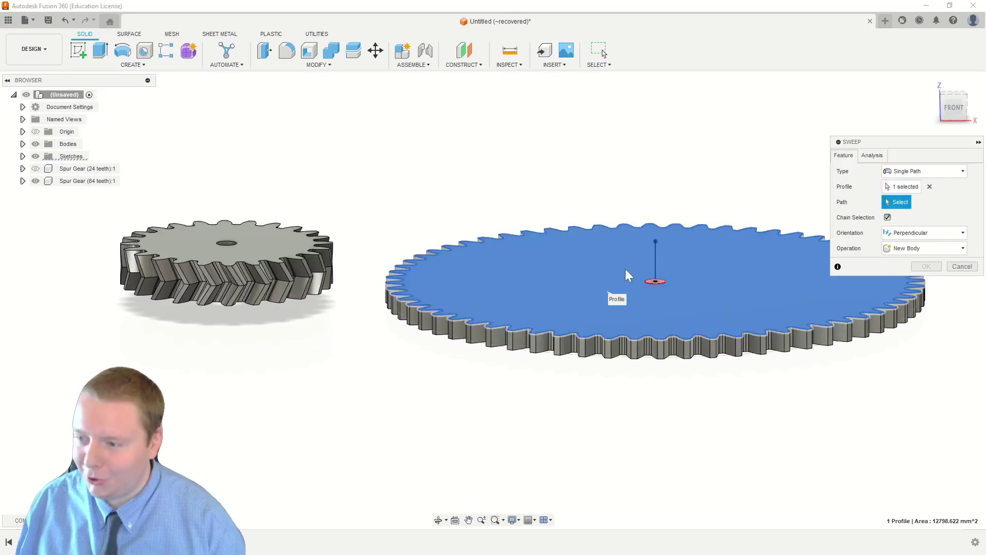
click(655, 263)
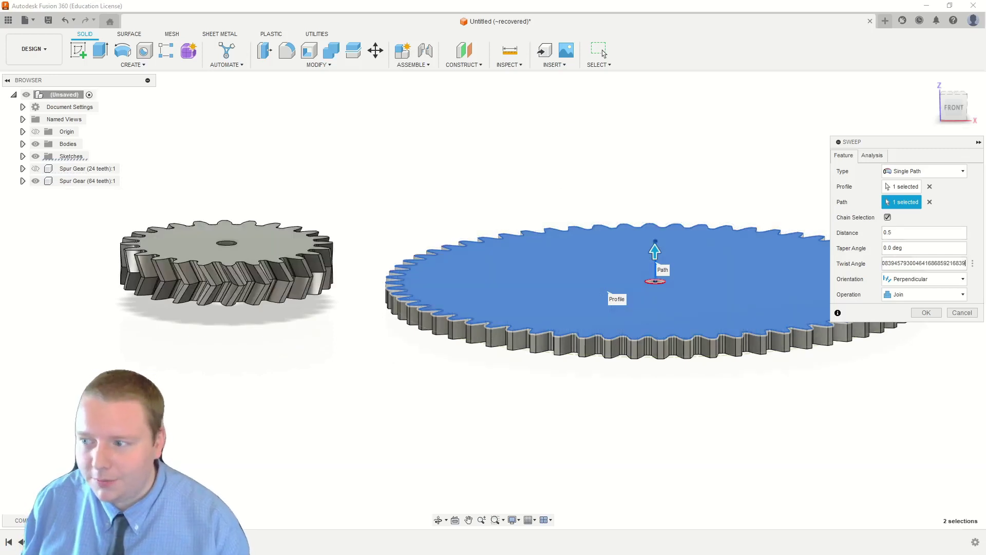
key(Return)
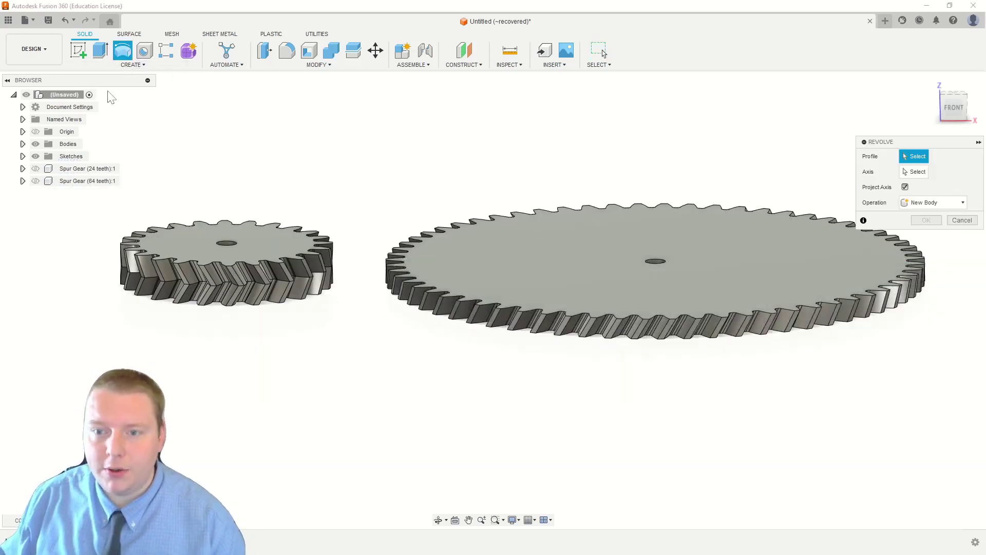
- Mirror the swept 64-tooth gear body across its flat top face and join both halves into one body
click(126, 66)
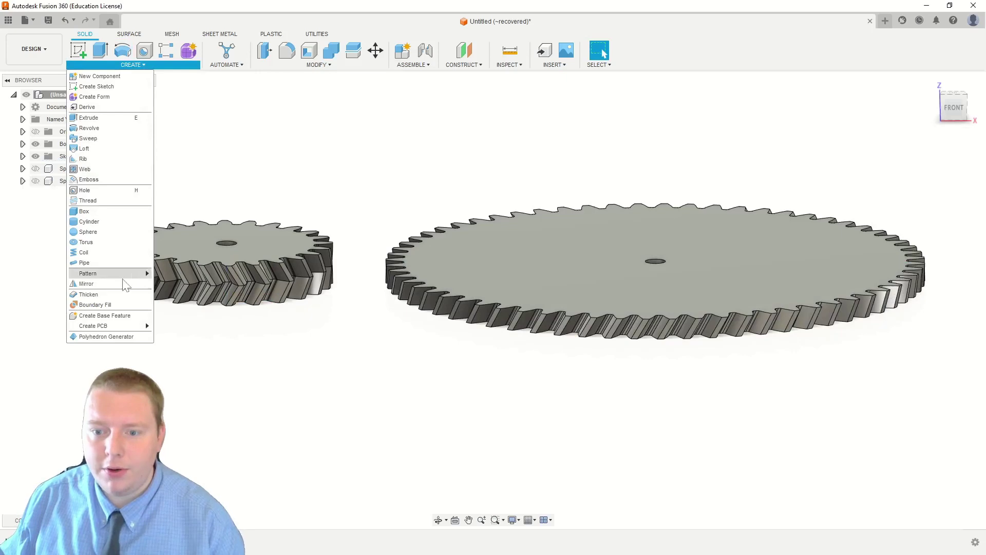
click(86, 283)
click(539, 246)
click(763, 273)
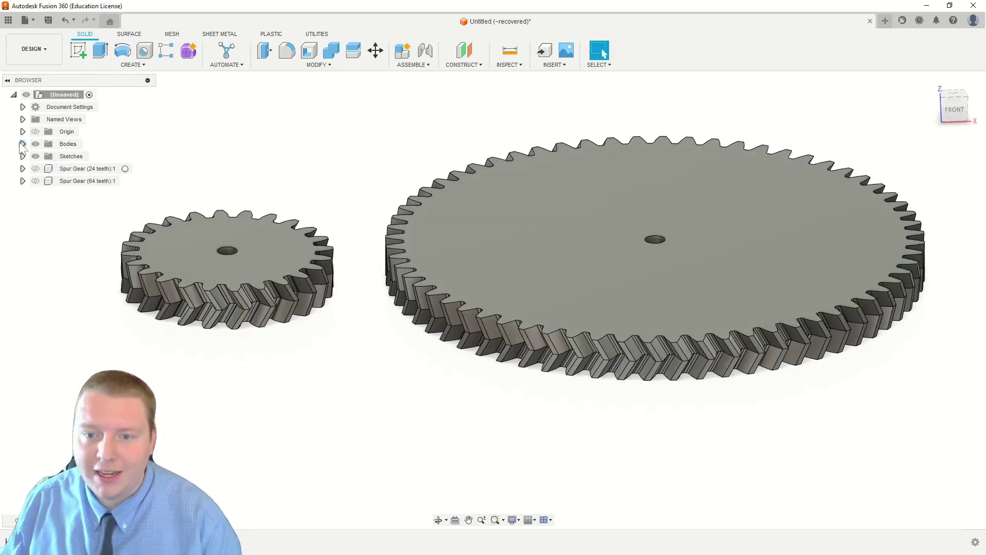
- Move the 24-tooth gear body 15 mm along X towards the large gear
click(23, 144)
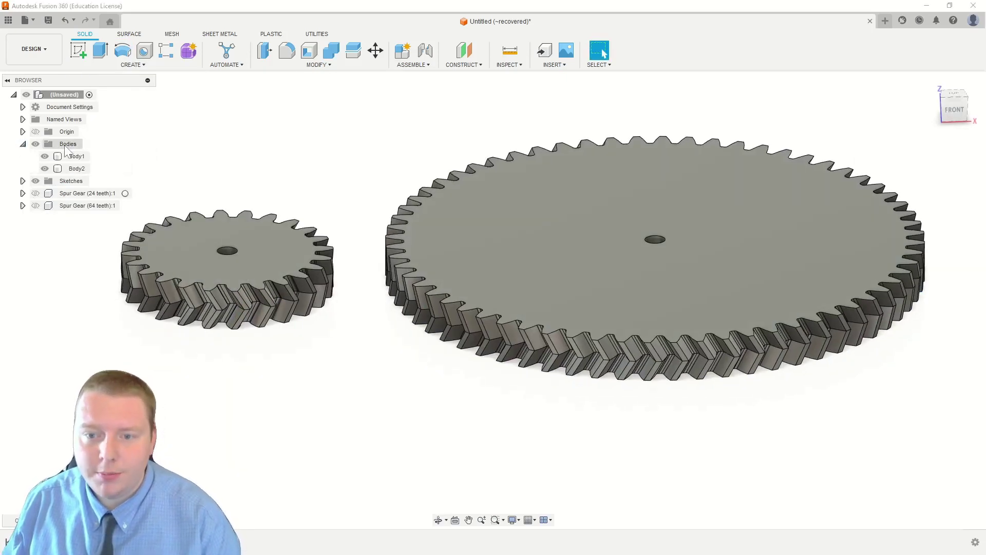
click(77, 156)
key(m)
scroll(305, 181, up, 3)
shift+middle_drag(304, 180, 267, 328)
drag(169, 414, 262, 421)
shift+middle_drag(470, 353, 466, 375)
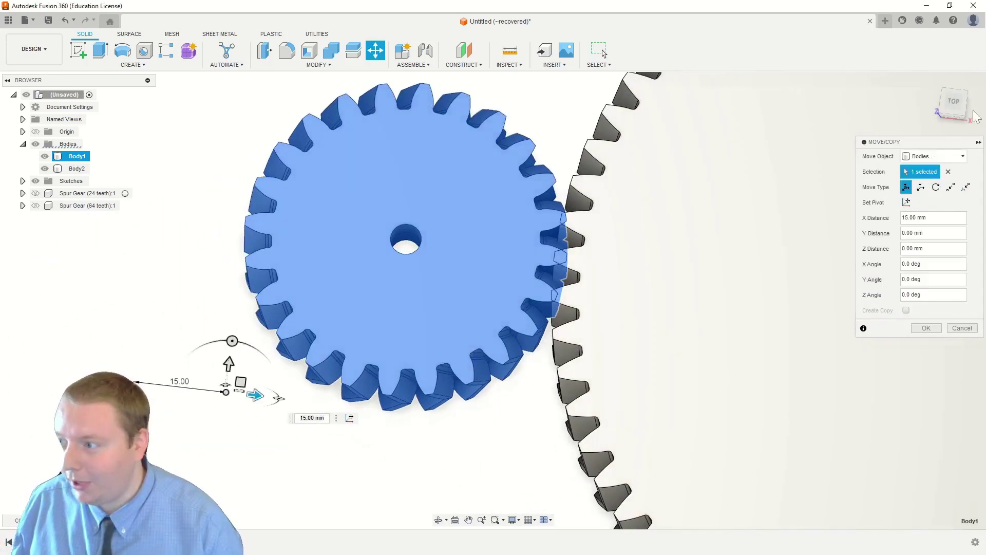
- Rotate the 24-tooth gear body by 3 degrees in the top view to align its teeth with the large gear's
click(952, 104)
middle_drag(304, 122, 373, 385)
scroll(374, 391, down, 1)
text(3)
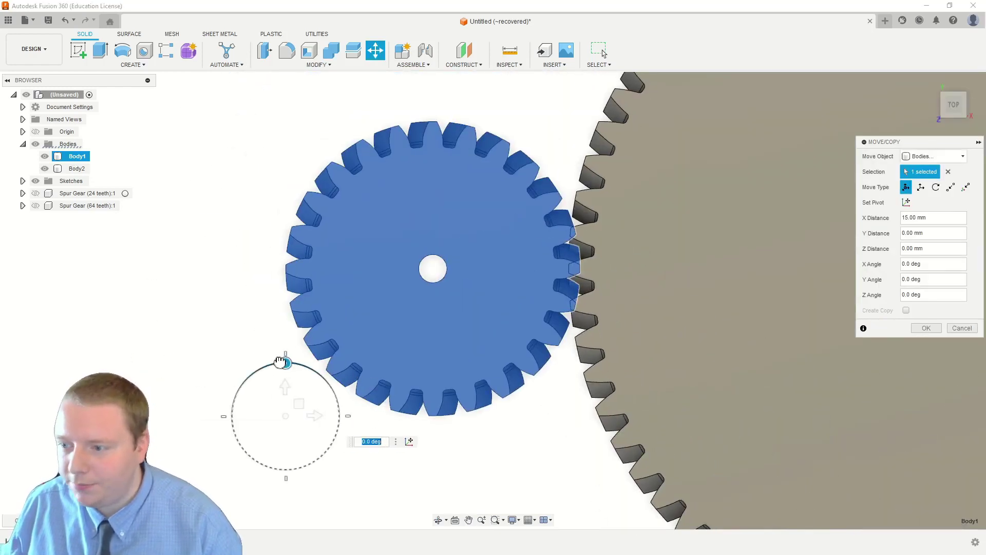
key(Return)
- Shift the 24-tooth gear body by -1.4 mm along Y to fit its teeth between the large gear's
drag(297, 386, 300, 407)
scroll(298, 406, up, 2)
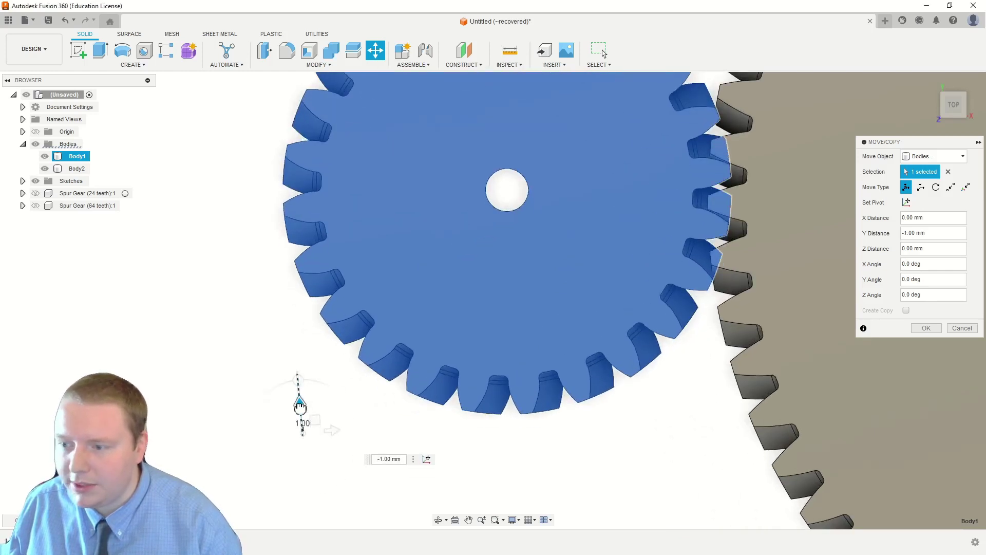
text(-1.5)
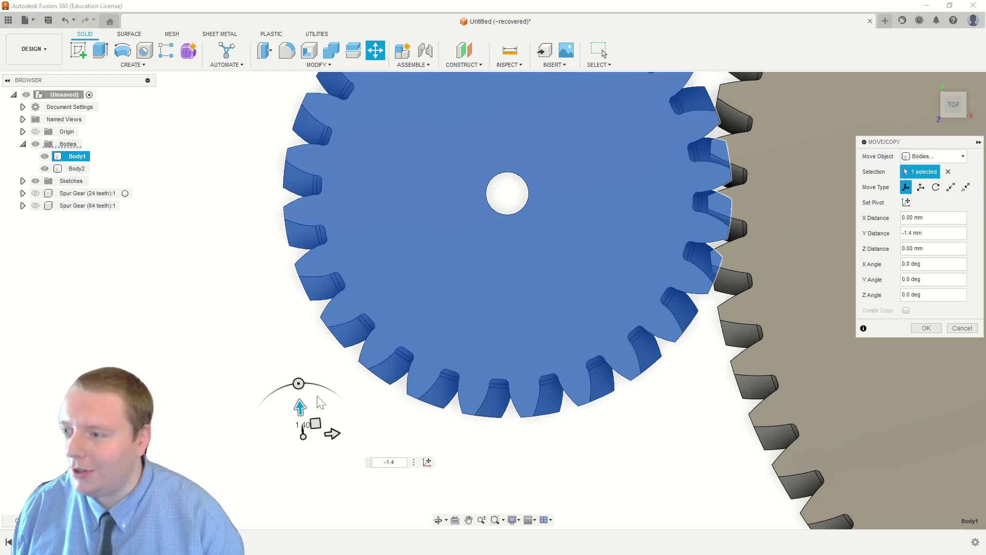
key(Return)
- Preview a section through both gears parallel to the large gear's top face to check how the teeth mesh, and leave the analysis
scroll(430, 407, down, 5)
middle_drag(673, 323, 444, 216)
click(510, 58)
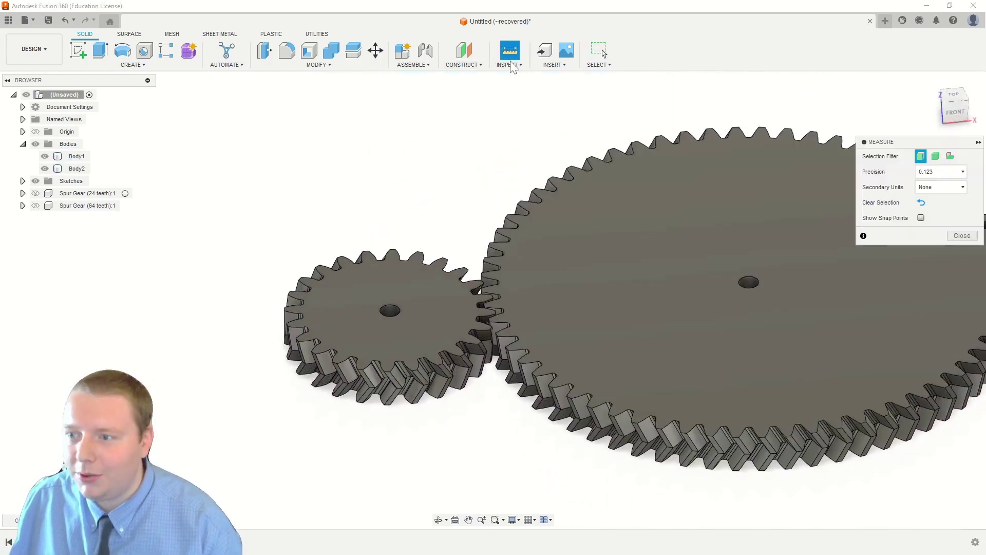
click(508, 65)
click(510, 172)
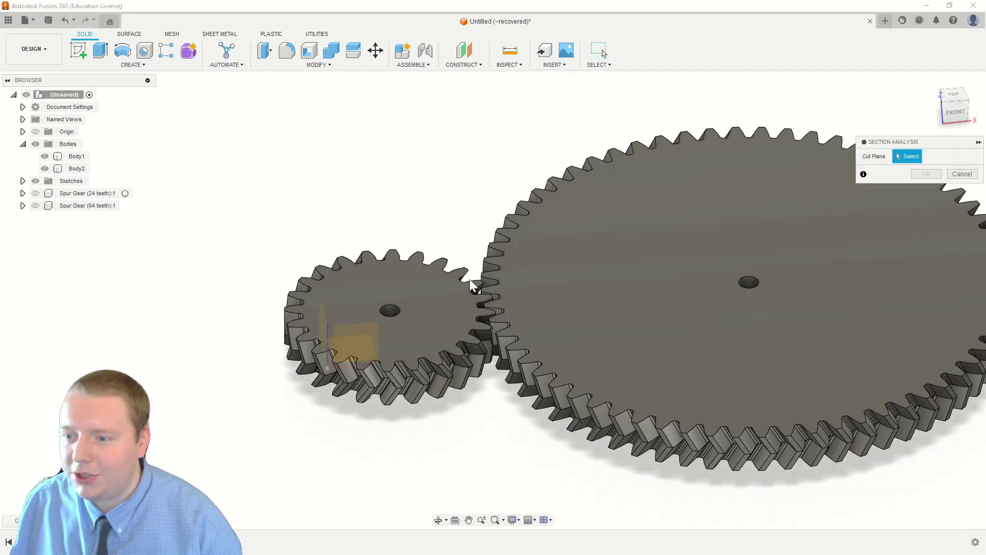
click(547, 297)
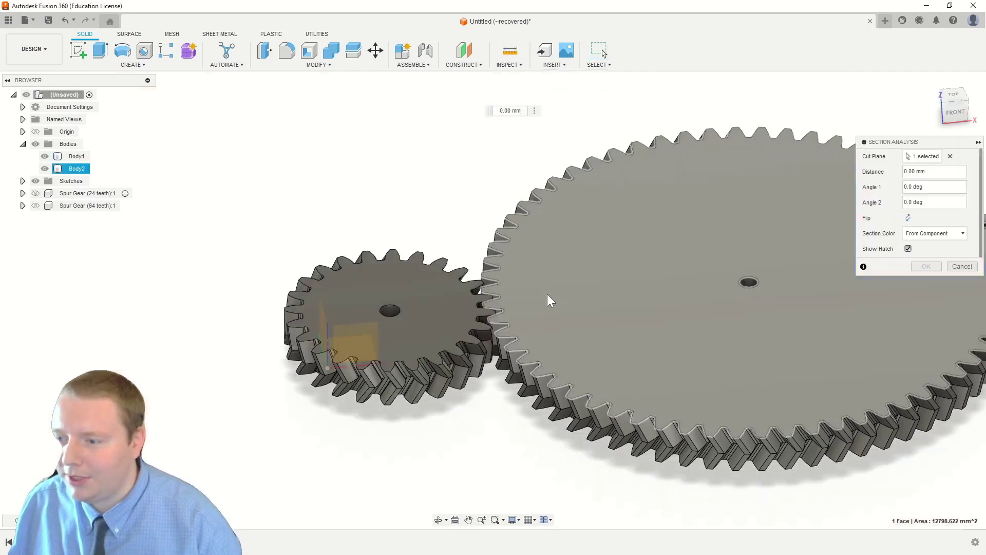
mouse_move(547, 249)
mouse_down()
mouse_move(548, 286)
mouse_move(552, 270)
mouse_up()
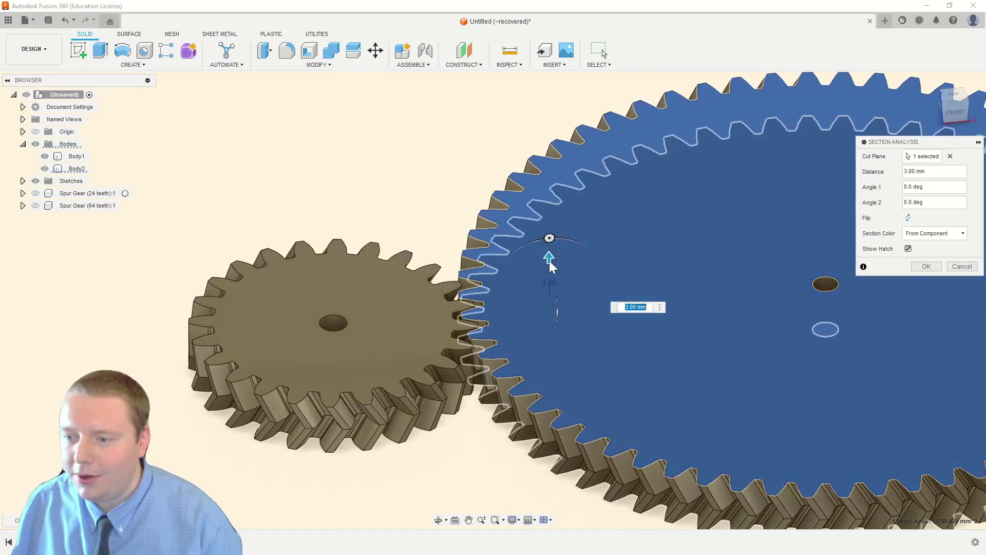
key(Escape)
- Turn the 24-tooth gear body upside down and realign it with the large gear so that the tooth directions oppose
click(77, 157)
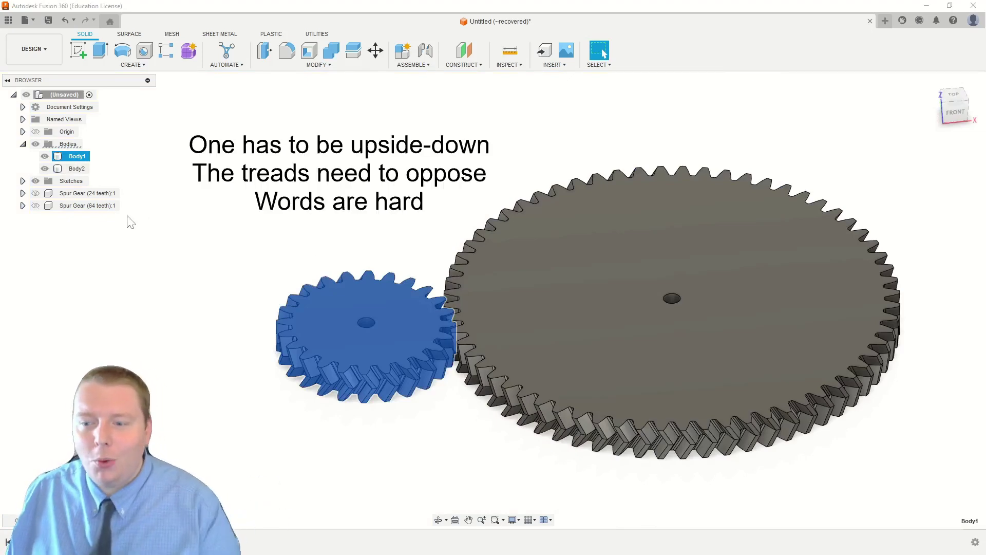
key(m)
shift+middle_drag(298, 398, 625, 366)
drag(625, 366, 670, 426)
shift+middle_drag(671, 426, 405, 406)
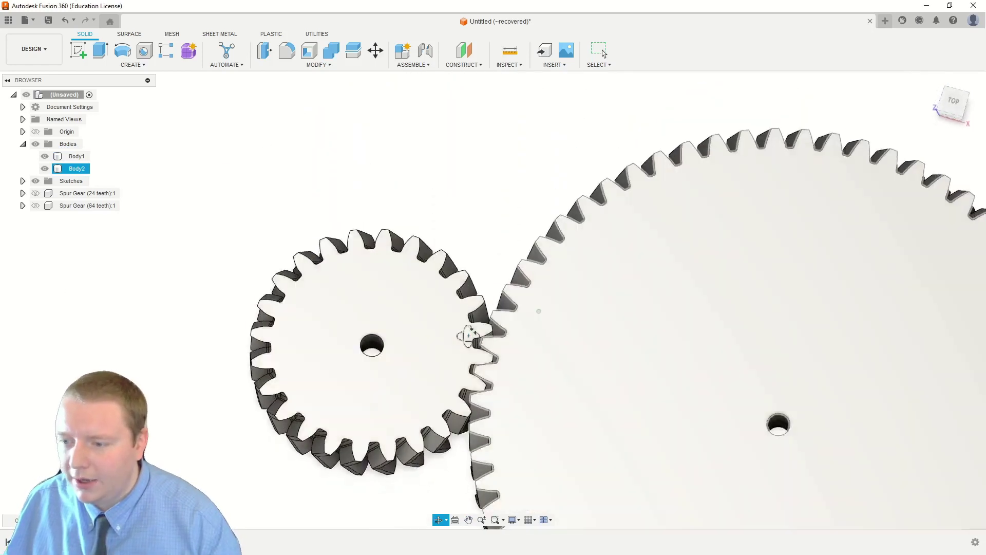
shift+middle_drag(469, 336, 486, 250)
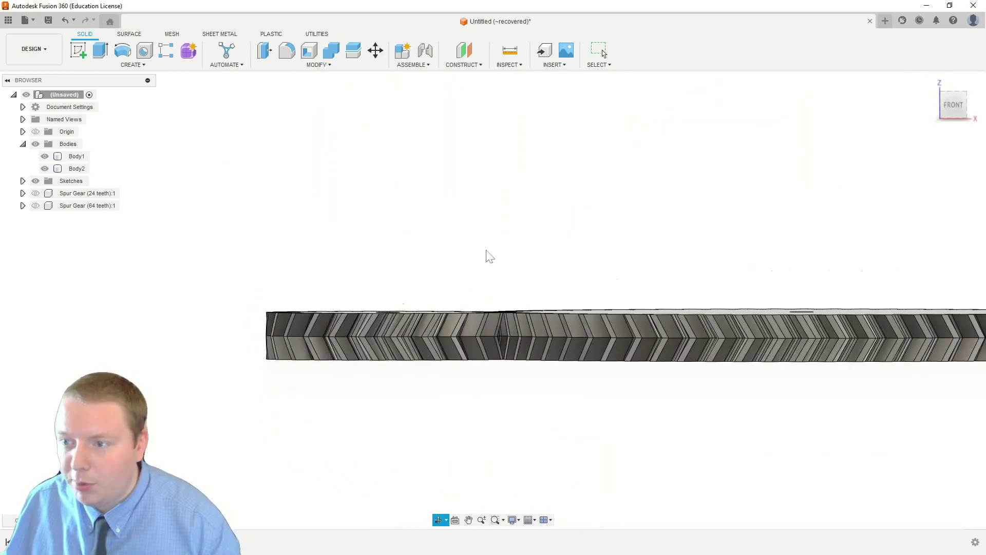
- Section both gears parallel to the large gear's top face and shift the cut through -6 and -10 mm to examine the tooth mesh
click(507, 64)
click(522, 165)
shift+middle_drag(550, 254, 540, 287)
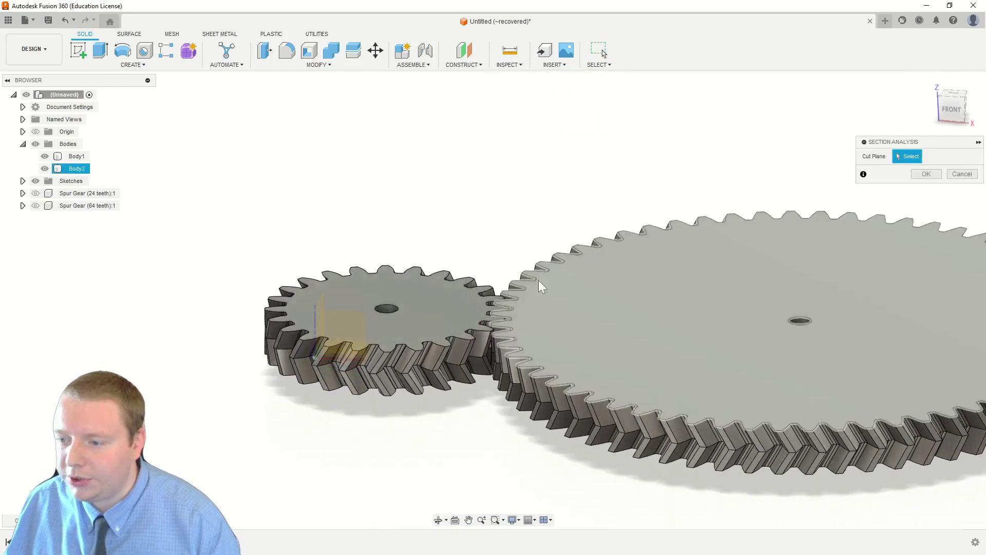
click(590, 322)
drag(590, 264, 590, 320)
shift+middle_drag(590, 321, 520, 362)
scroll(519, 363, up, 3)
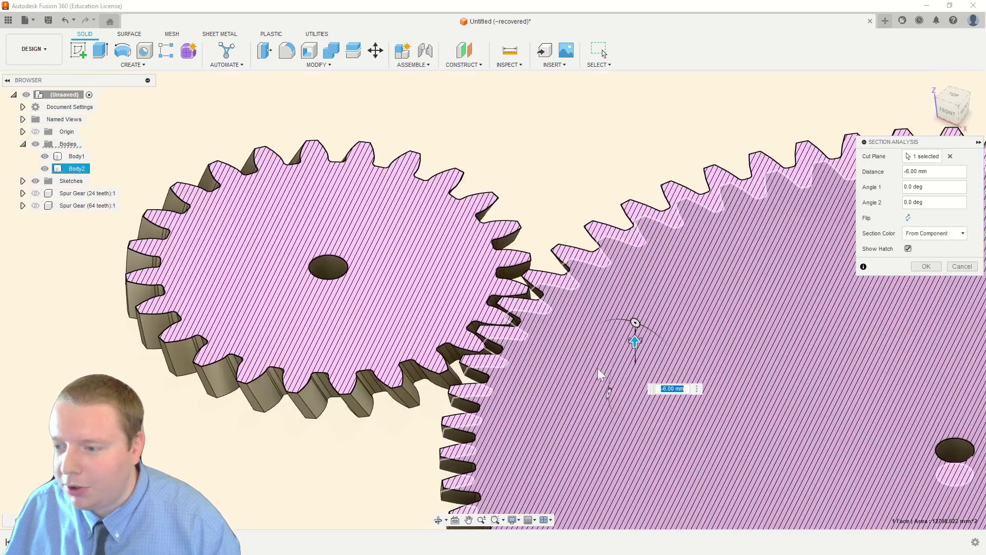
scroll(598, 369, up, 2)
drag(649, 341, 651, 329)
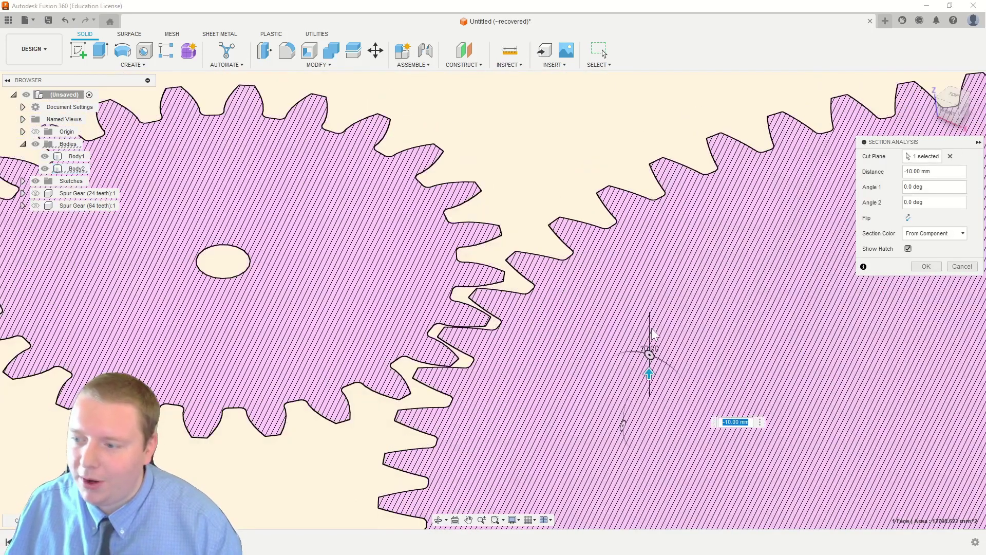
drag(648, 371, 649, 286)
key(Return)
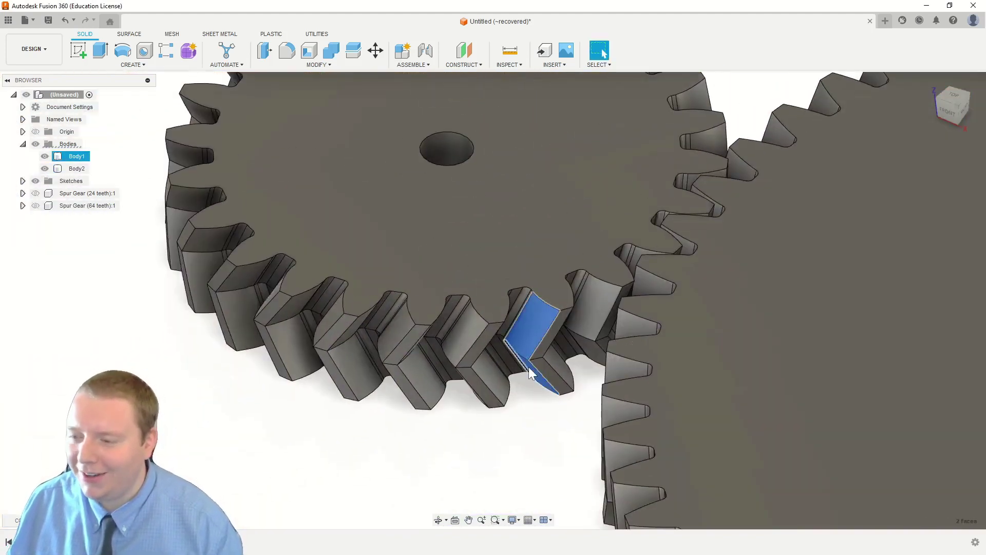
middle_drag(529, 368, 494, 414)
key(Escape)
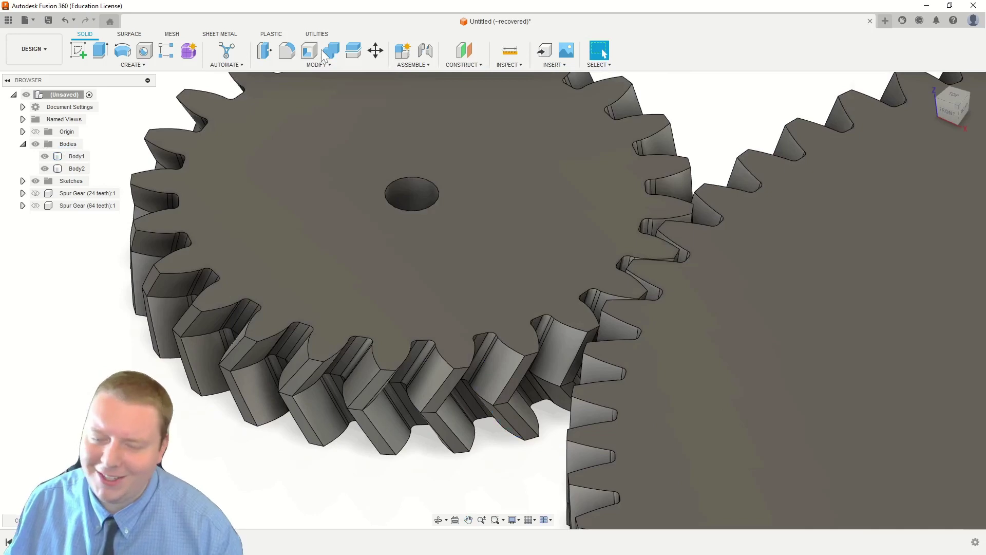
scroll(590, 224, down, 5)
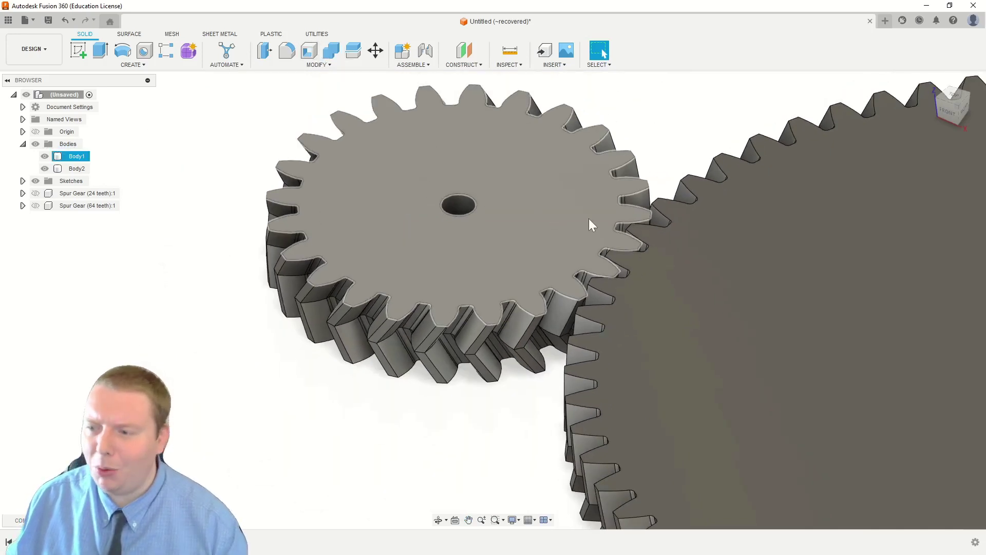
middle_drag(672, 279, 509, 328)
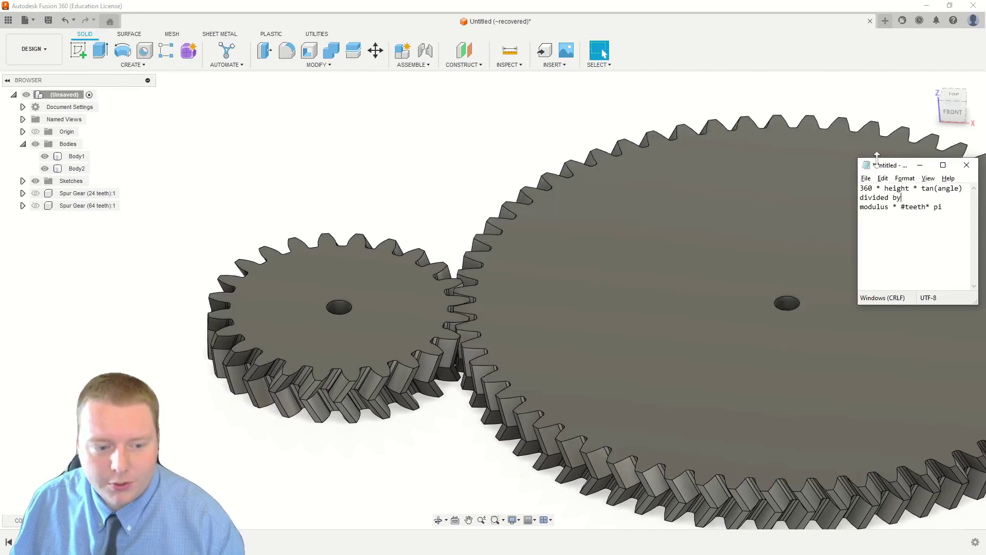
- Switch to the Notepad note with the twist formula, enlarge its window over the model and magnify its text to 260%
drag(871, 168, 226, 87)
drag(326, 219, 602, 245)
ctrl+scroll(462, 226, up, 16)
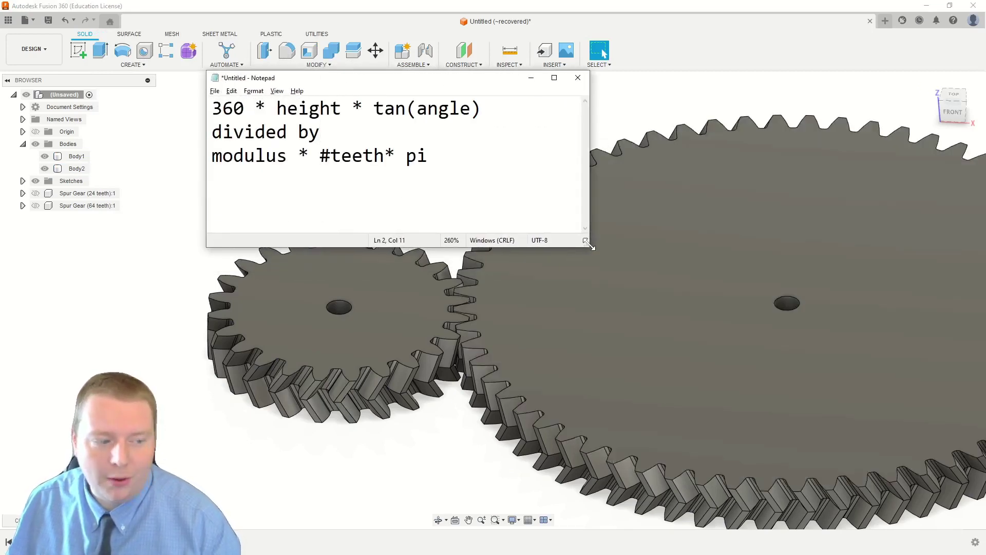